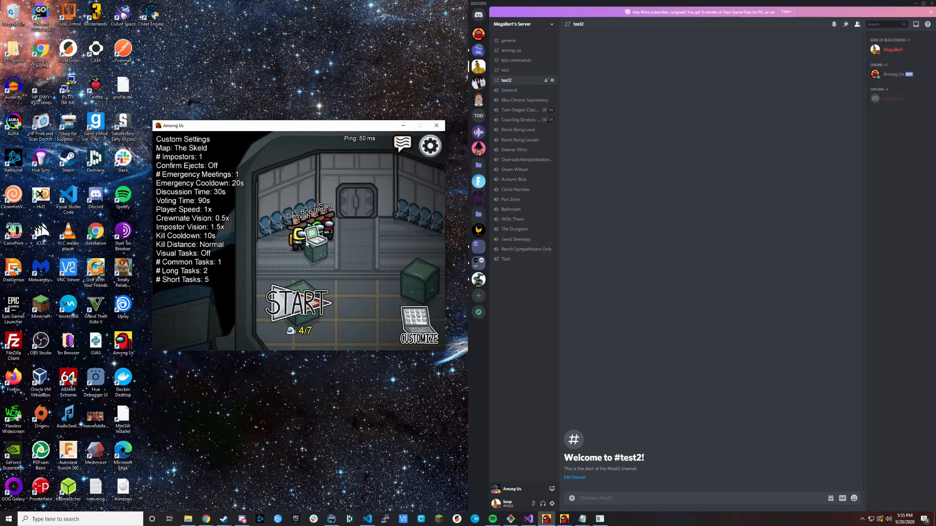
pyautogui.click(333, 519)
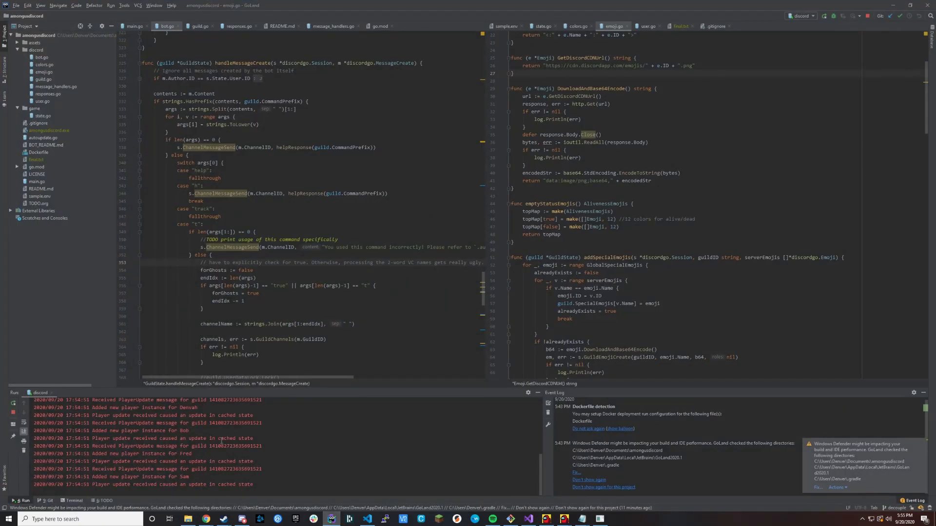
pyautogui.click(340, 520)
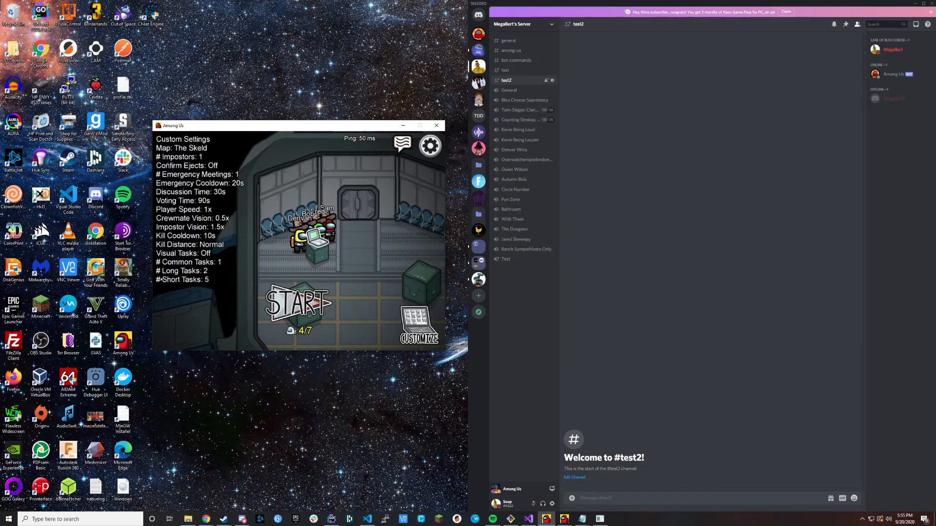
pyautogui.moveTo(290, 69); pyautogui.dragTo(0, 69)
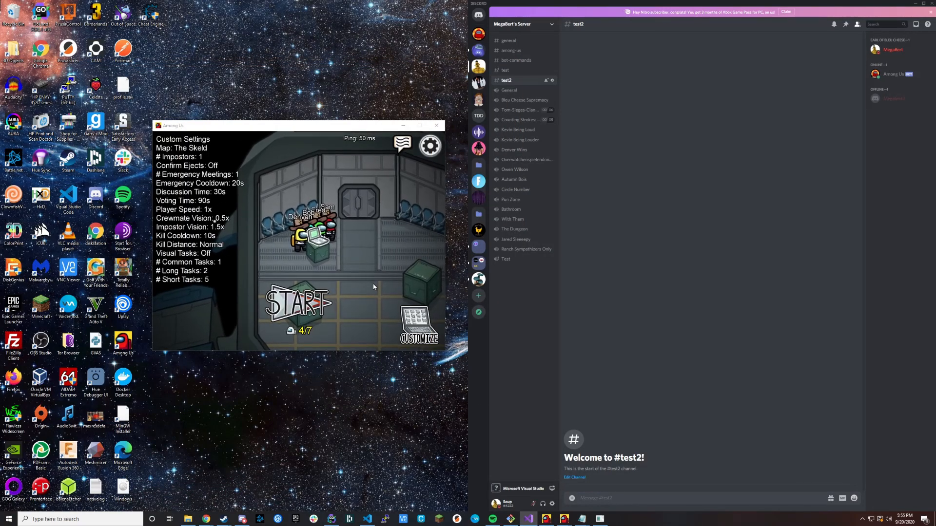
# Send the bot command ".au new sdaf eu" in the test2 text channel.
pyautogui.click(608, 499)
pyautogui.write('.au new')
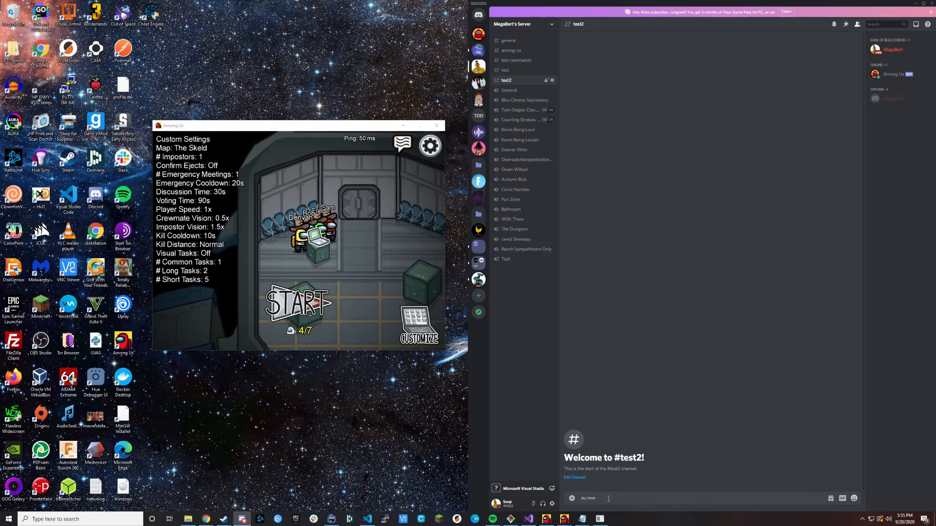
pyautogui.write(' sdaf')
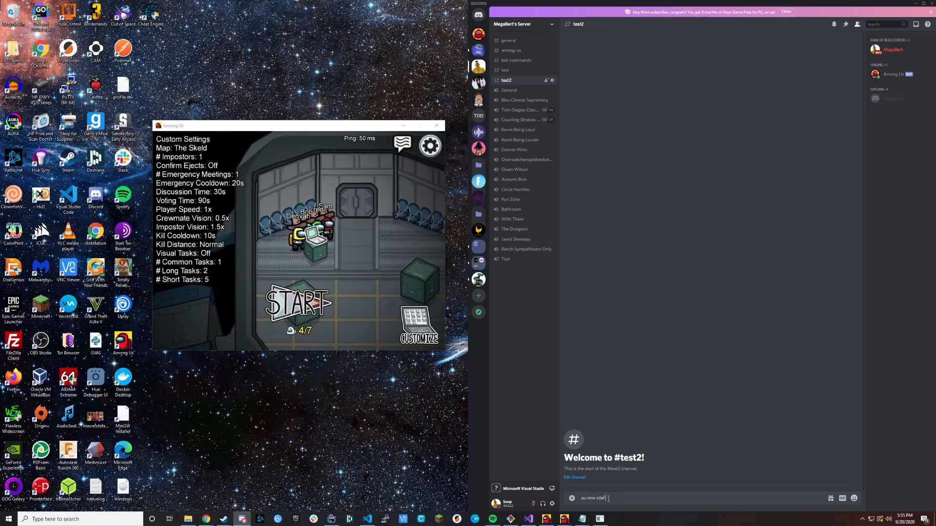
pyautogui.write(' eu')
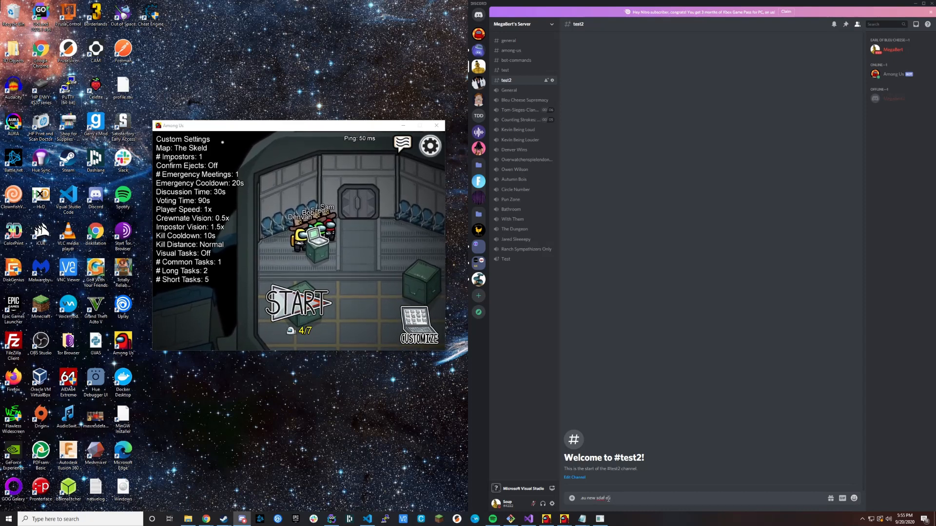
pyautogui.press('Return')
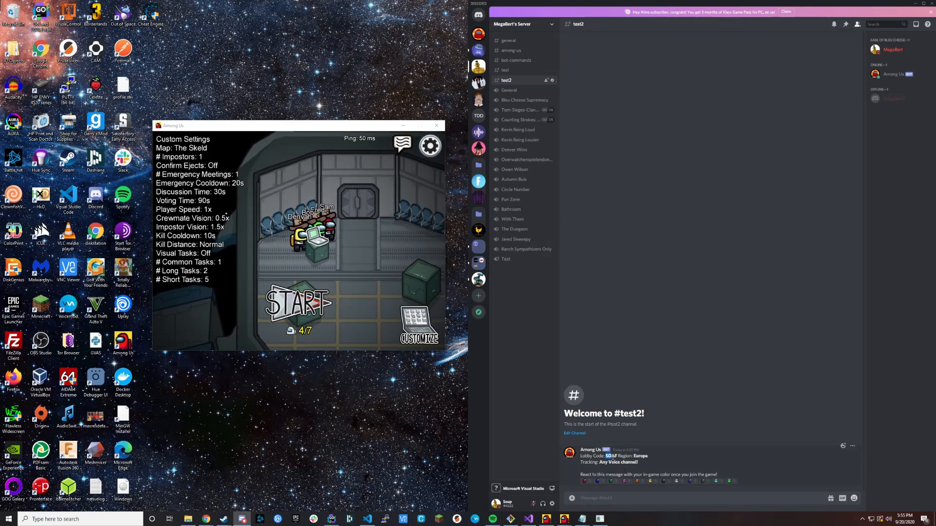
# Examine the lobby code, region and tracking lines in the bot's reply in test2.
pyautogui.moveTo(632, 457); pyautogui.dragTo(599, 462)
pyautogui.click(647, 458)
pyautogui.click(594, 460)
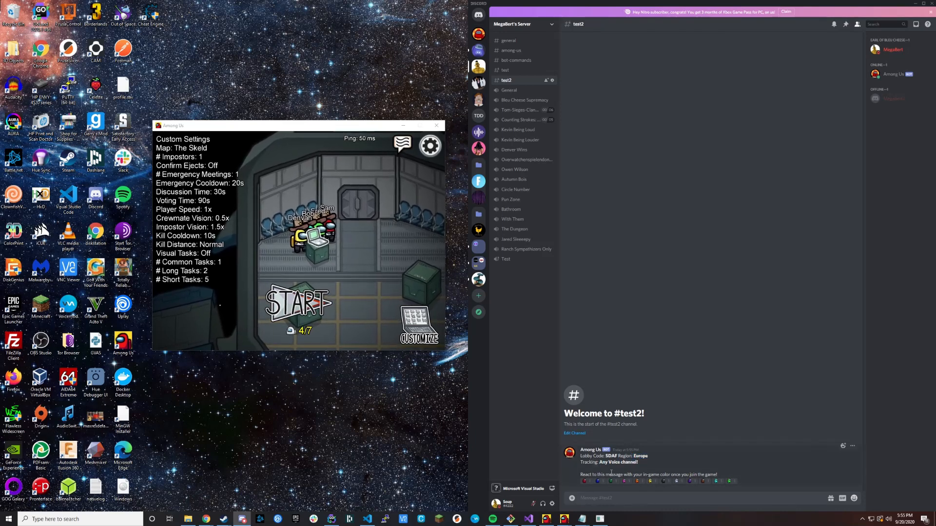
# Walk the yellow crewmate down and away from the laptop in the game lobby.
pyautogui.click(321, 271)
pyautogui.press('s')
pyautogui.press('d')
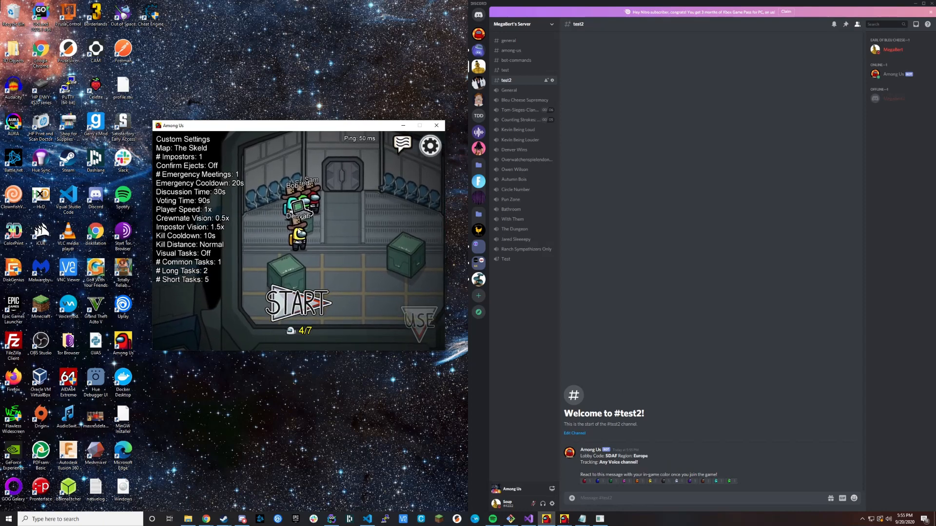
pyautogui.press('d')
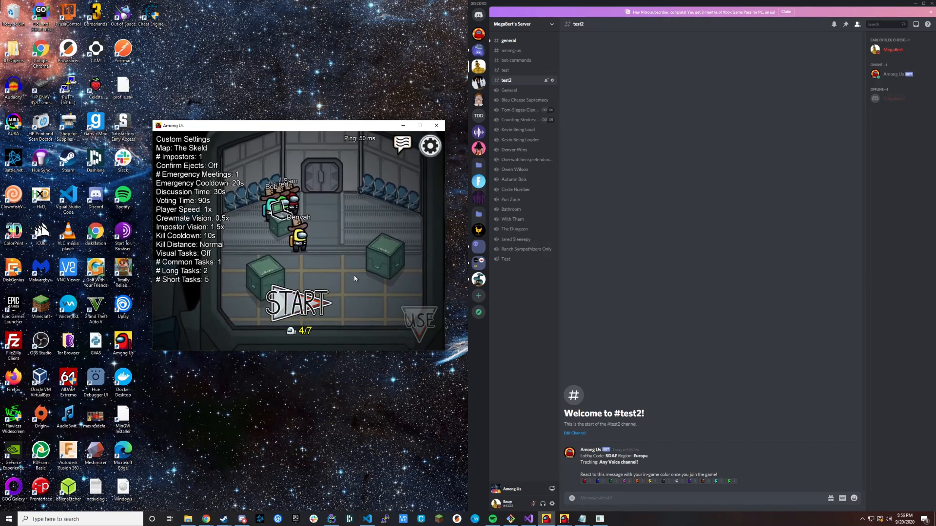
# Join the Test voice channel and react to the bot's lobby message with the yellow crewmate emoji.
pyautogui.click(517, 263)
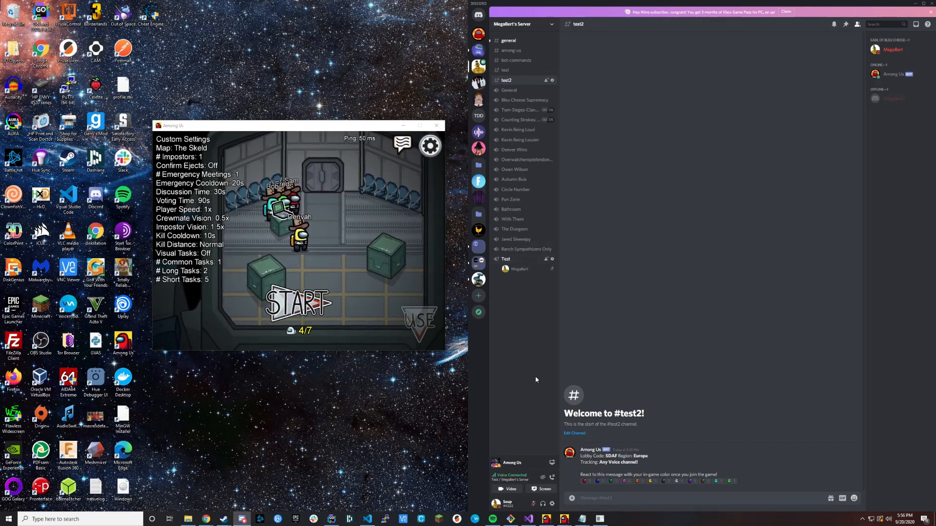
pyautogui.click(654, 482)
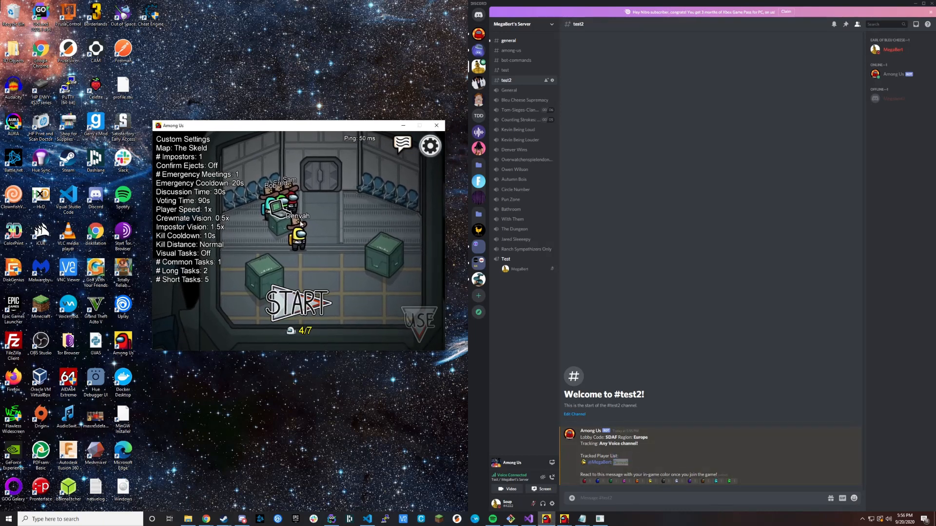
pyautogui.press('d')
pyautogui.press('a')
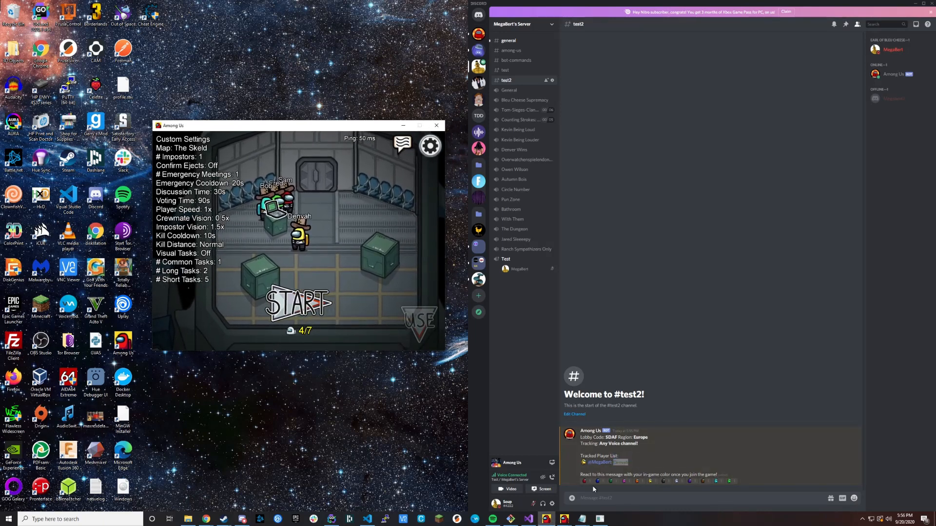
# React to the lobby message with the red crewmate emoji and limit tracking to the Test channel with .au track.
pyautogui.click(586, 481)
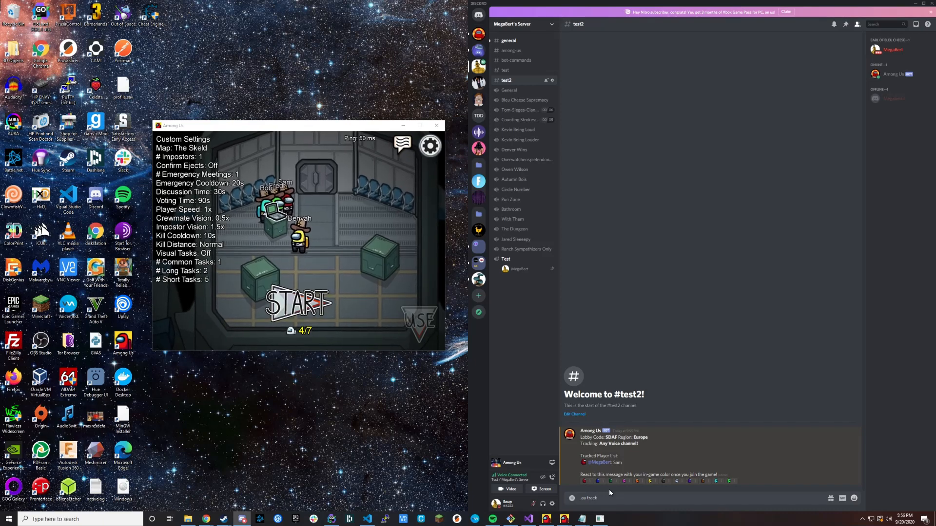
pyautogui.press('Return')
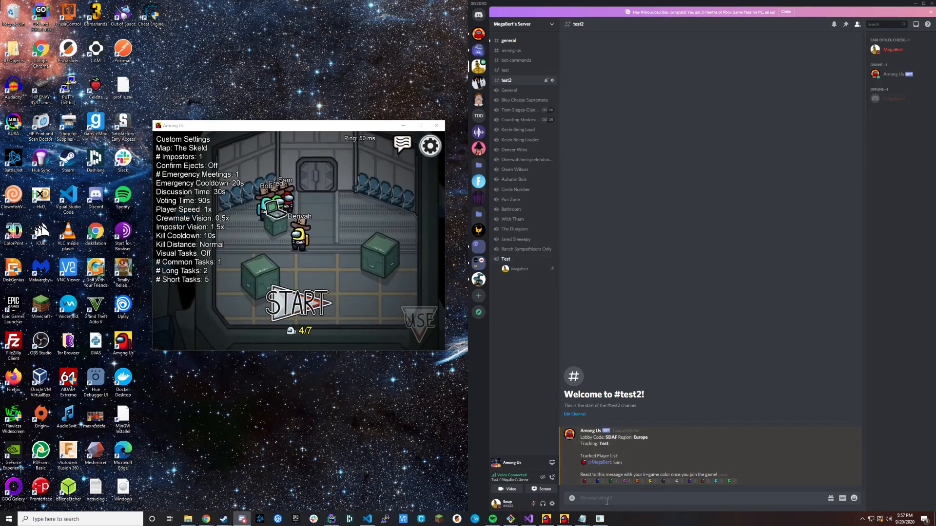
# Start the match from the lobby and check the current phase in the bot's message.
pyautogui.click(298, 303)
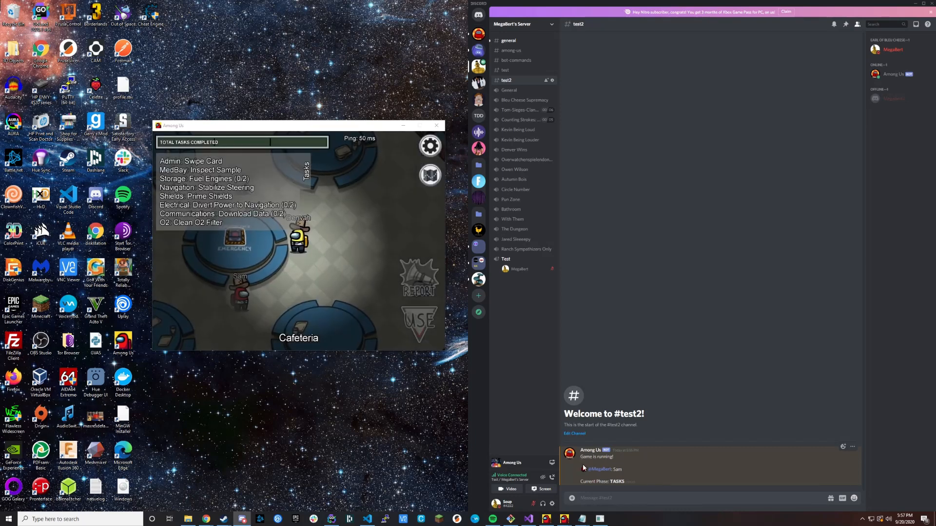
pyautogui.doubleClick(617, 481)
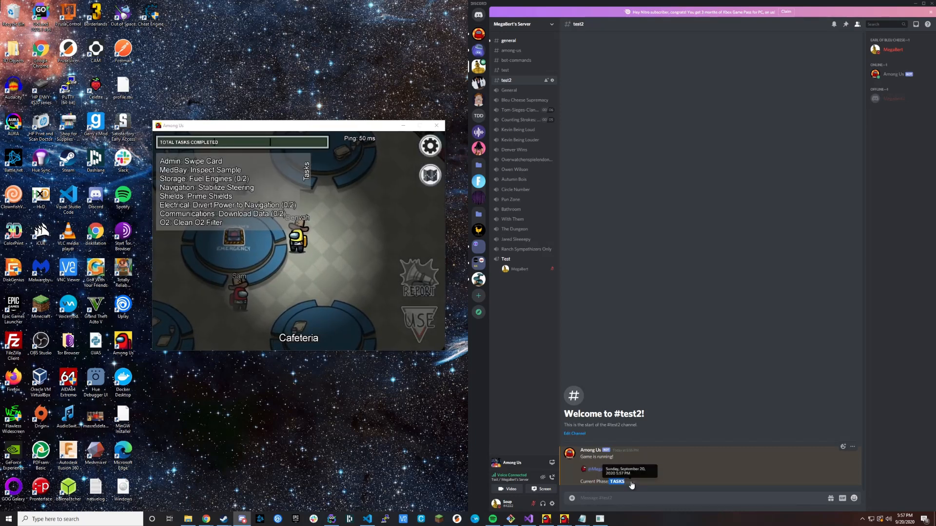
pyautogui.click(341, 283)
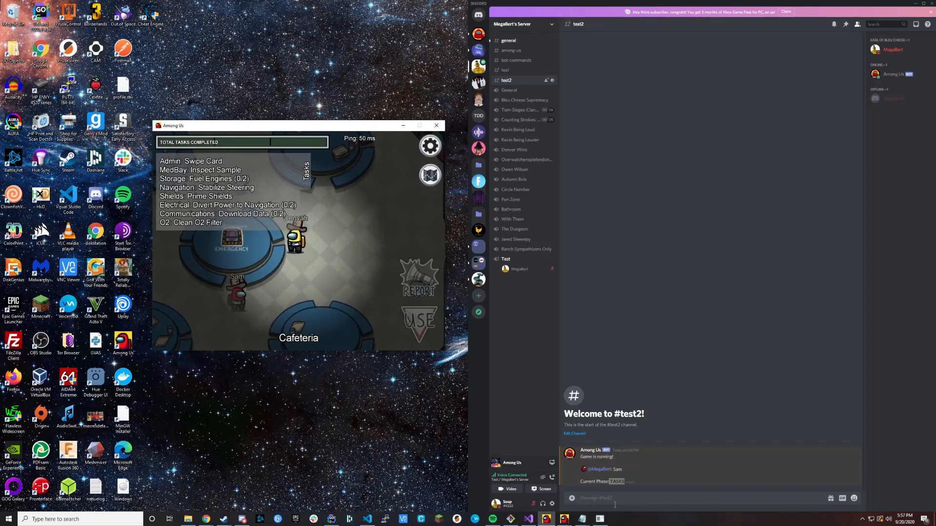
# Bring up the impostor's game window, walk the green player over and kill the yellow crewmate, then minimize that window.
pyautogui.click(564, 519)
pyautogui.click(565, 490)
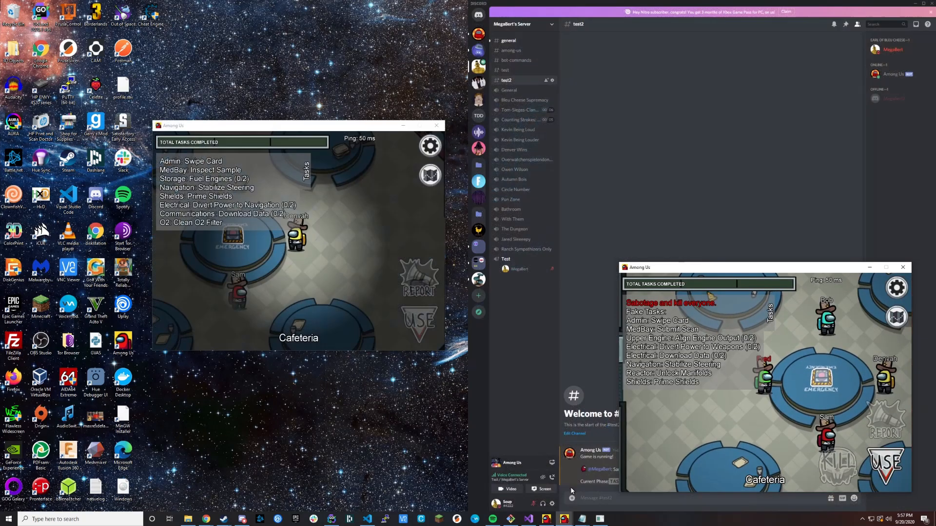
pyautogui.moveTo(791, 272); pyautogui.dragTo(675, 265)
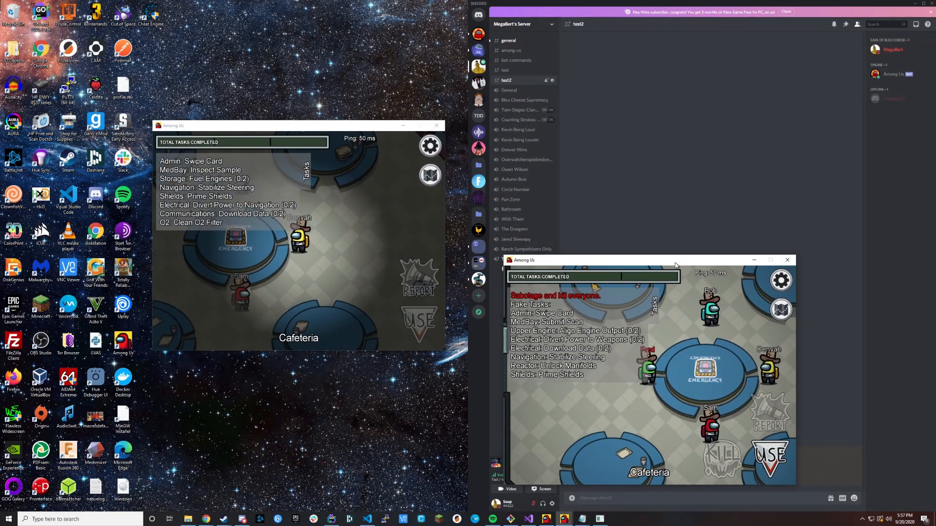
pyautogui.press('s')
pyautogui.press('d')
pyautogui.press('w')
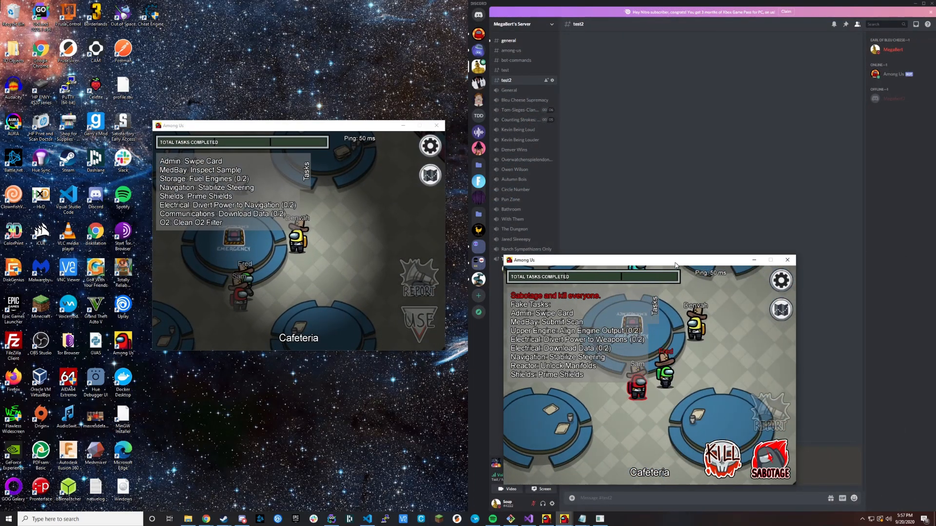
pyautogui.press('q')
pyautogui.click(754, 260)
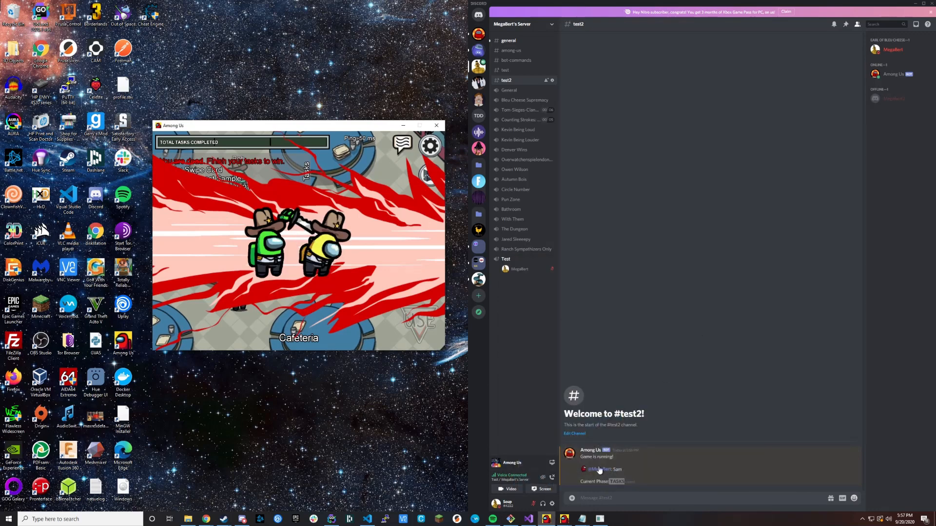
# Reopen the impostor's game window, report the yellow crewmate's body and minimize the window again.
pyautogui.click(564, 519)
pyautogui.click(581, 498)
pyautogui.press('Tab')
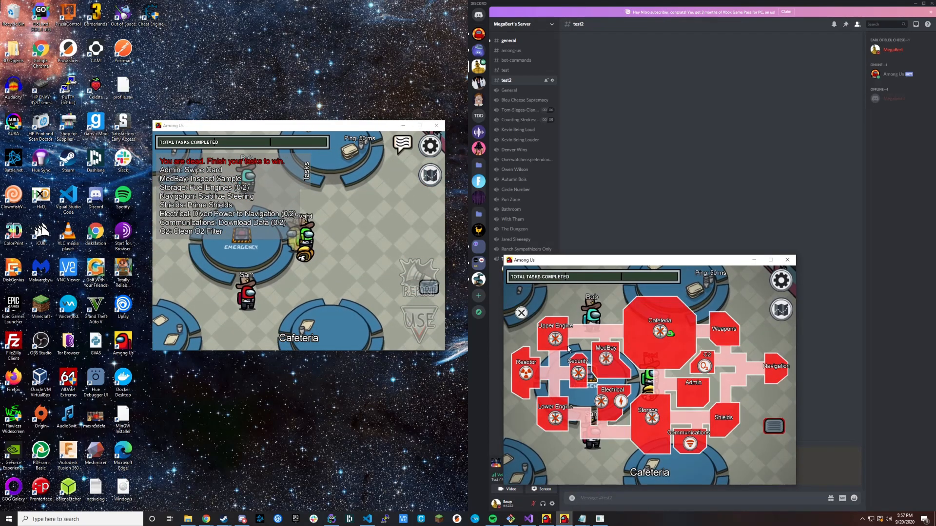
pyautogui.press('Tab')
pyautogui.click(754, 260)
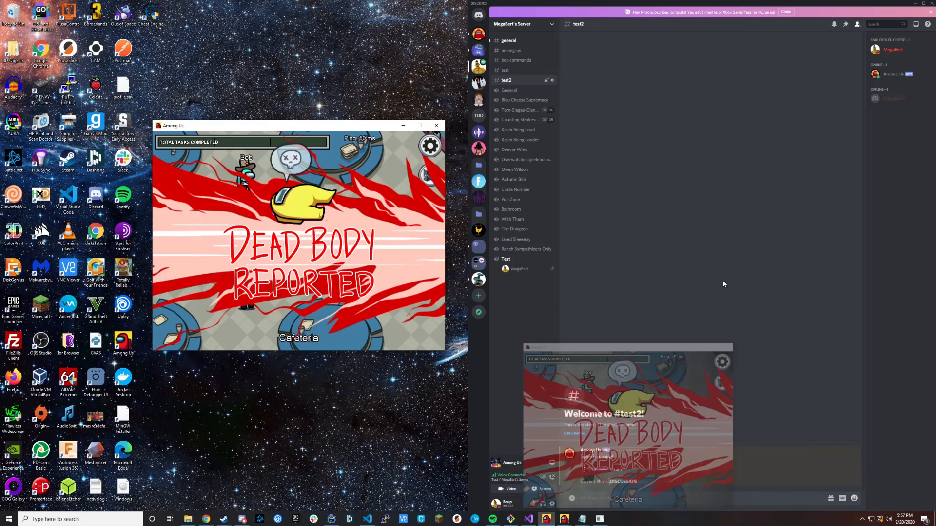
pyautogui.click(675, 418)
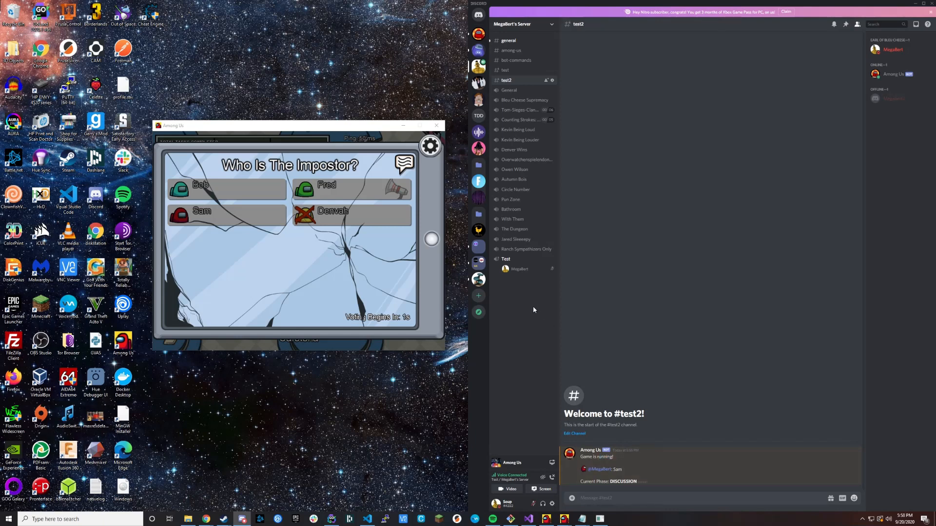
# Switch to the With Them voice channel and return to the Test voice channel.
pyautogui.click(515, 220)
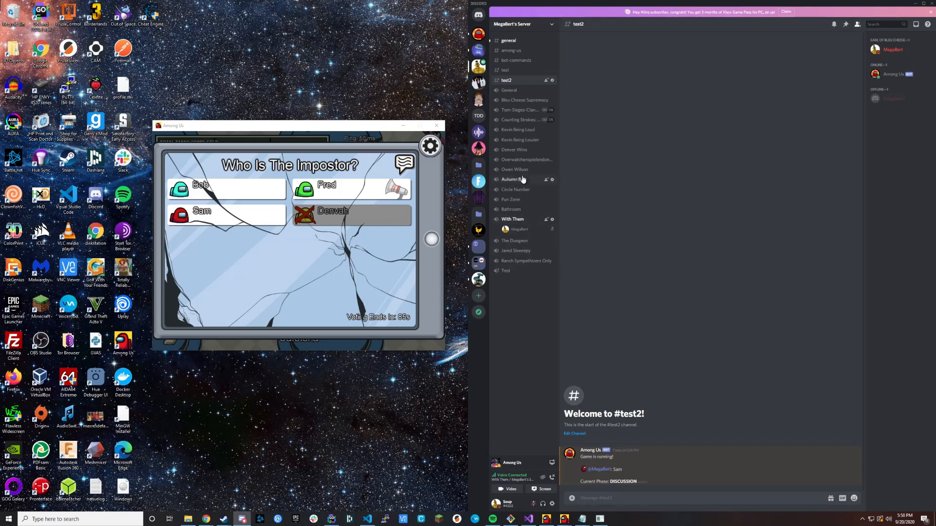
pyautogui.click(507, 271)
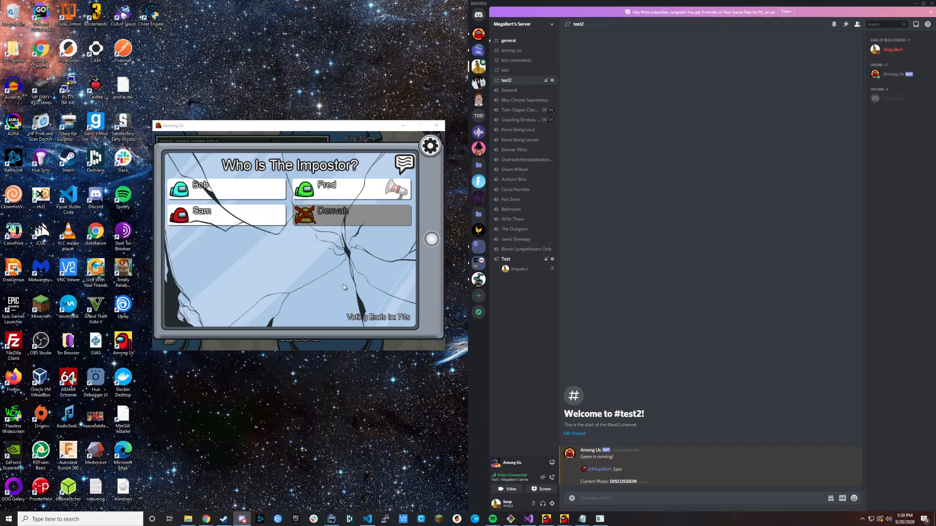
# Vote for the red player from each of the green, cyan and red players' game windows.
pyautogui.moveTo(564, 519)
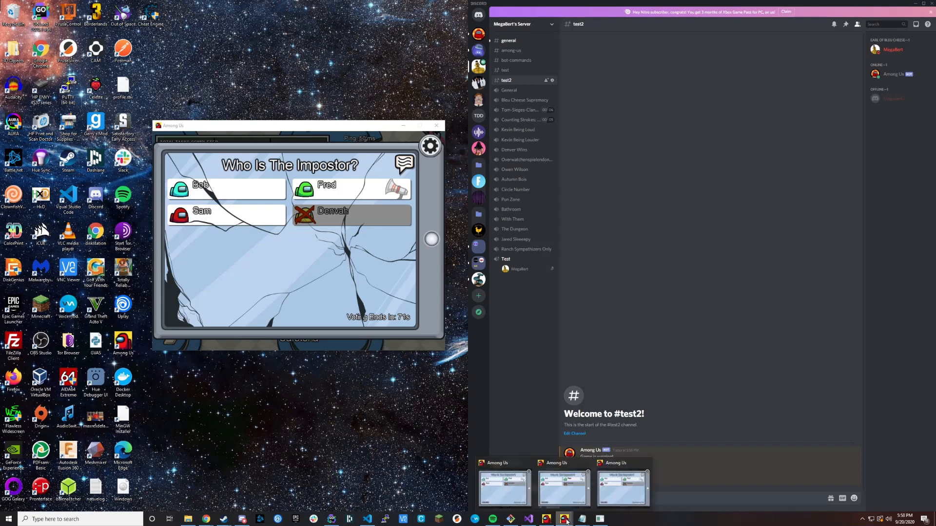
pyautogui.click(564, 490)
pyautogui.click(591, 358)
pyautogui.click(603, 352)
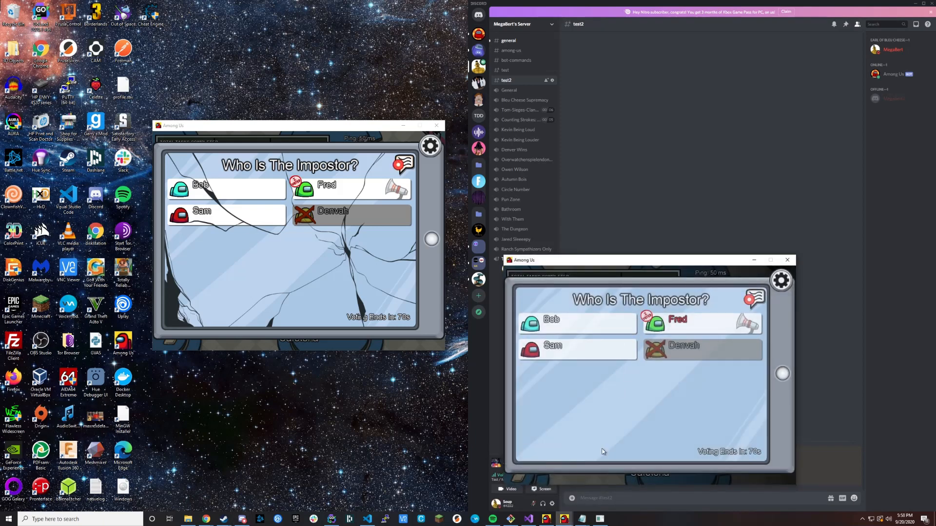
pyautogui.click(561, 517)
pyautogui.click(507, 489)
pyautogui.click(428, 363)
pyautogui.click(423, 361)
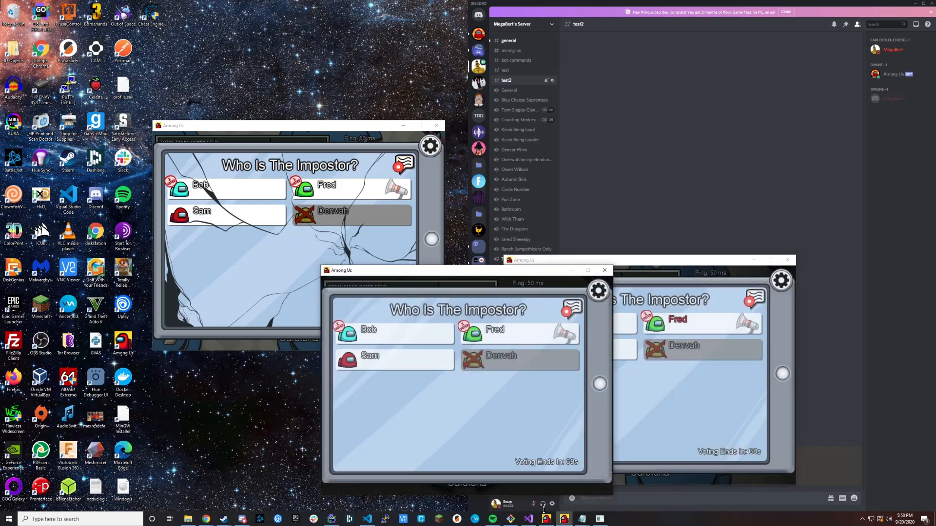
pyautogui.click(564, 517)
pyautogui.click(624, 487)
pyautogui.click(730, 129)
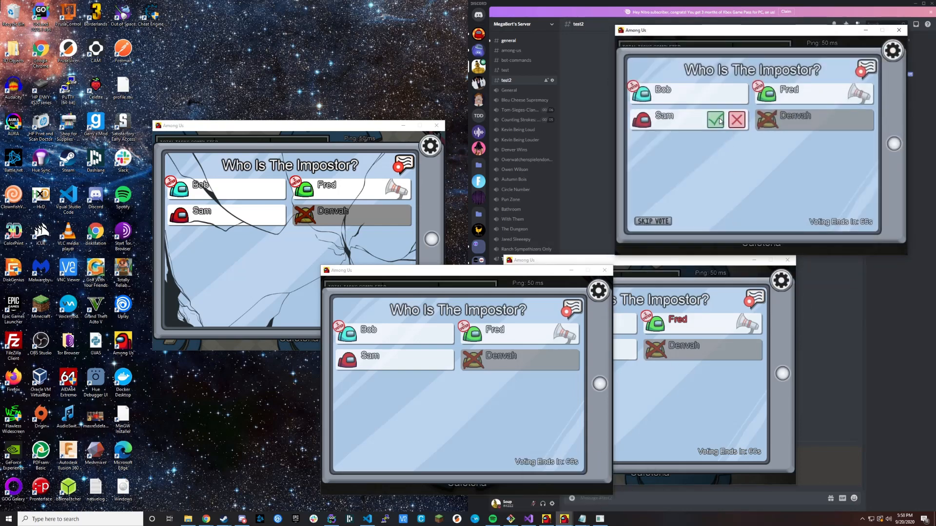
pyautogui.click(716, 120)
# Return to the yellow player's game window and minimize the three other game windows.
pyautogui.click(381, 255)
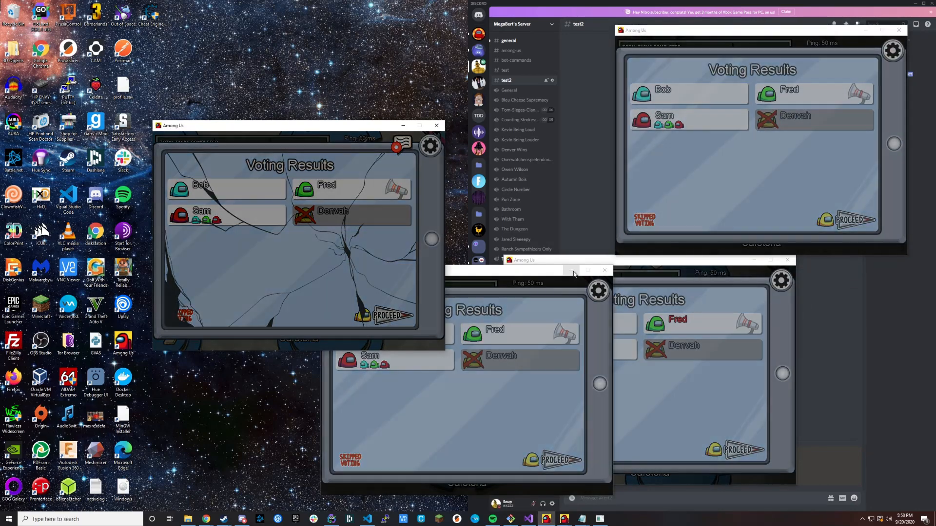
pyautogui.click(573, 272)
pyautogui.click(753, 262)
pyautogui.click(866, 31)
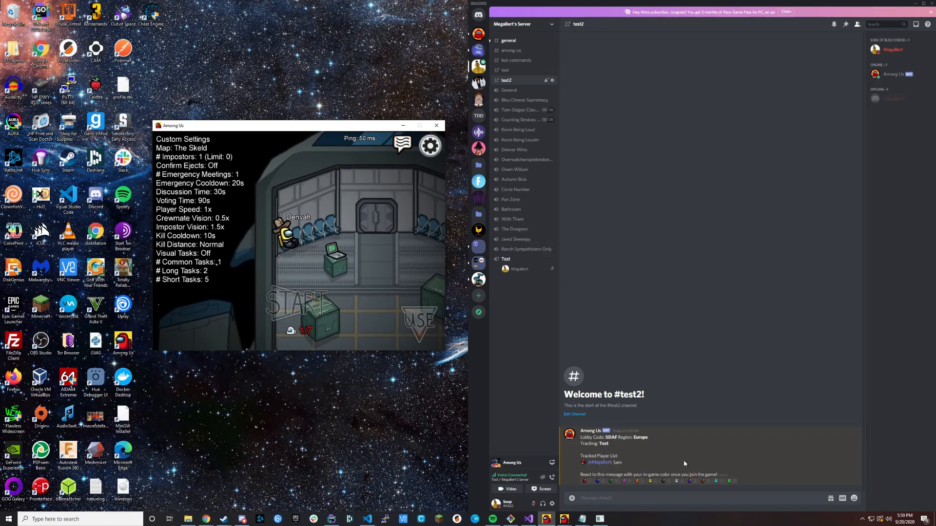
# Bring up the red player's game window to rejoin the lobby.
pyautogui.click(565, 521)
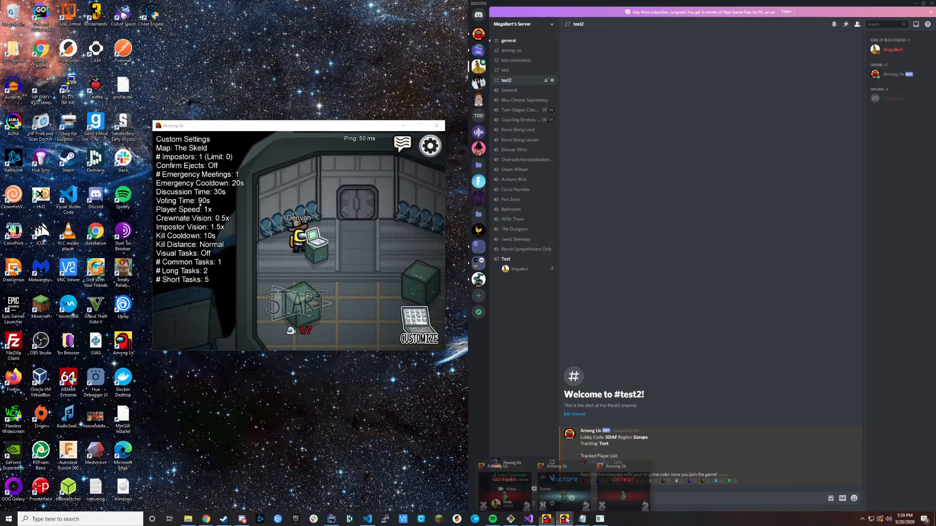
pyautogui.click(623, 493)
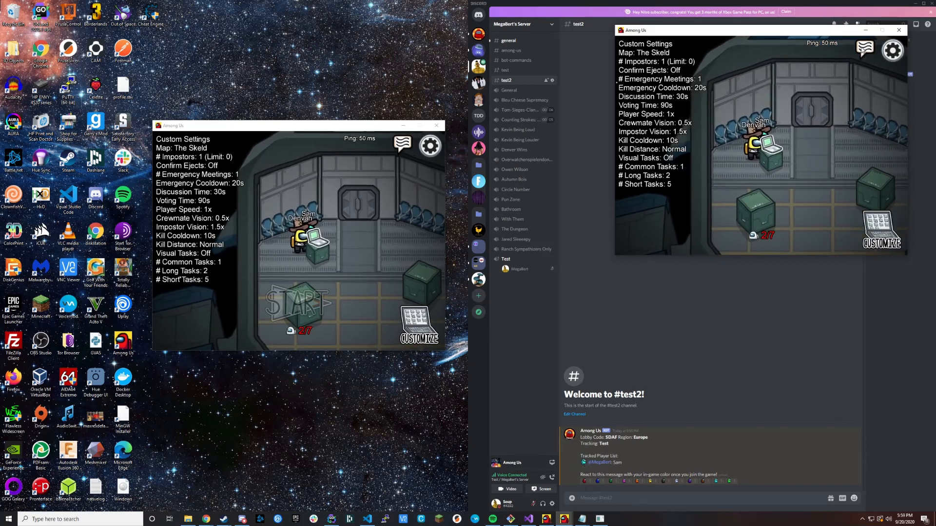
# Minimize the other game window and send the bot command ".au n" in the test2 channel.
pyautogui.click(866, 30)
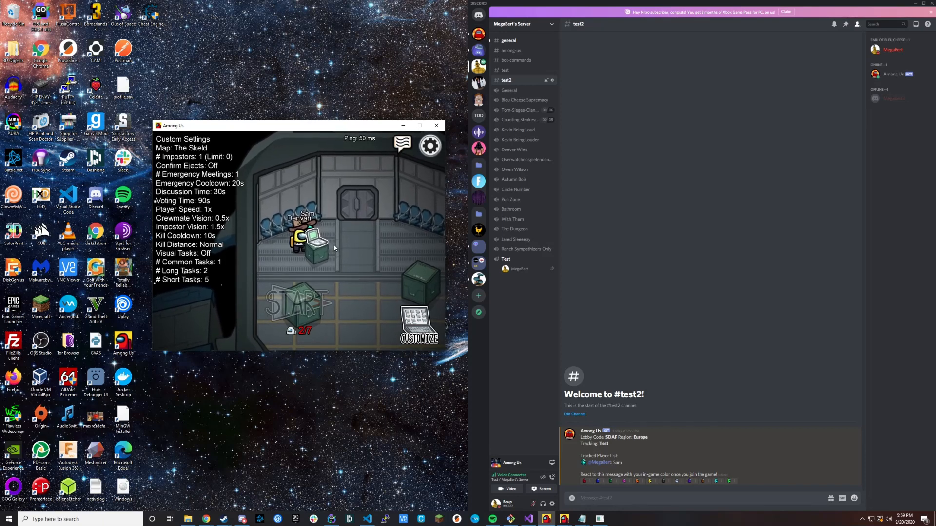
pyautogui.click(592, 496)
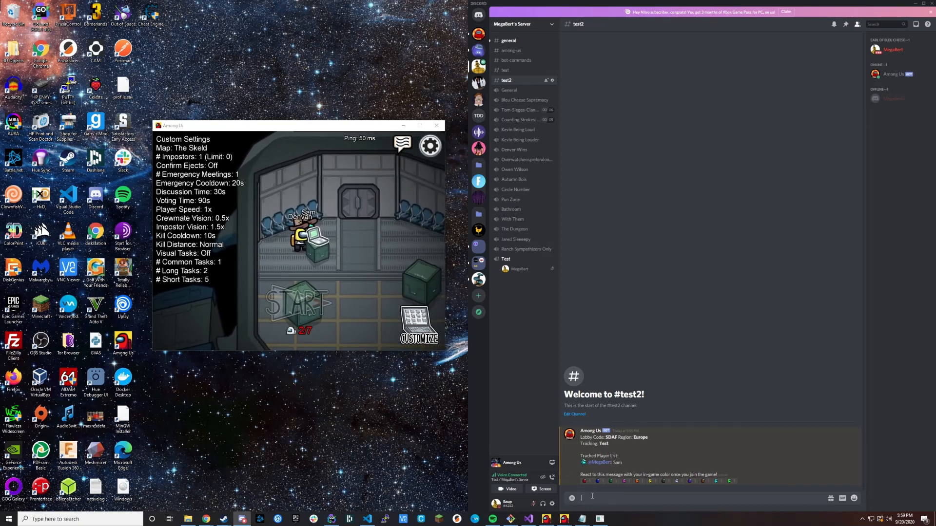
pyautogui.write('.au n')
pyautogui.press('Return')
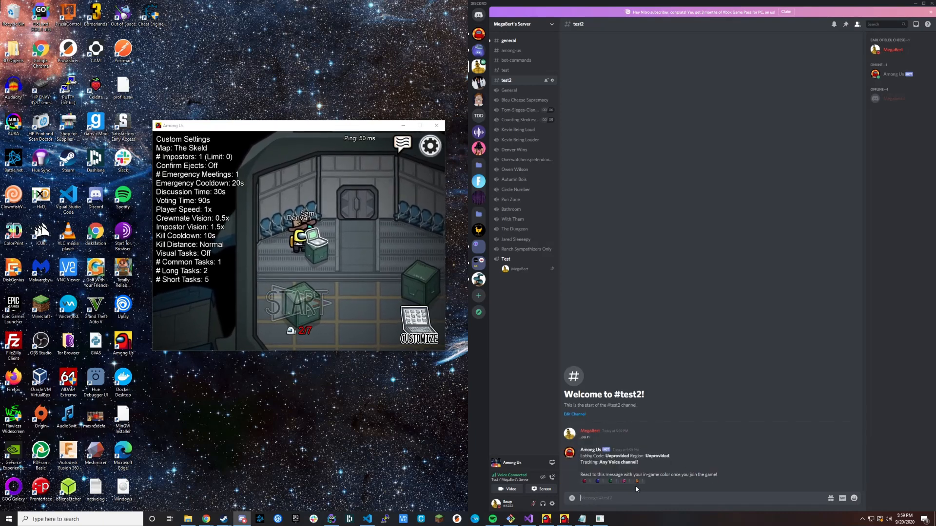
# View the yellow player's color customization options in the lobby and walk the player around the laptop.
pyautogui.click(418, 325)
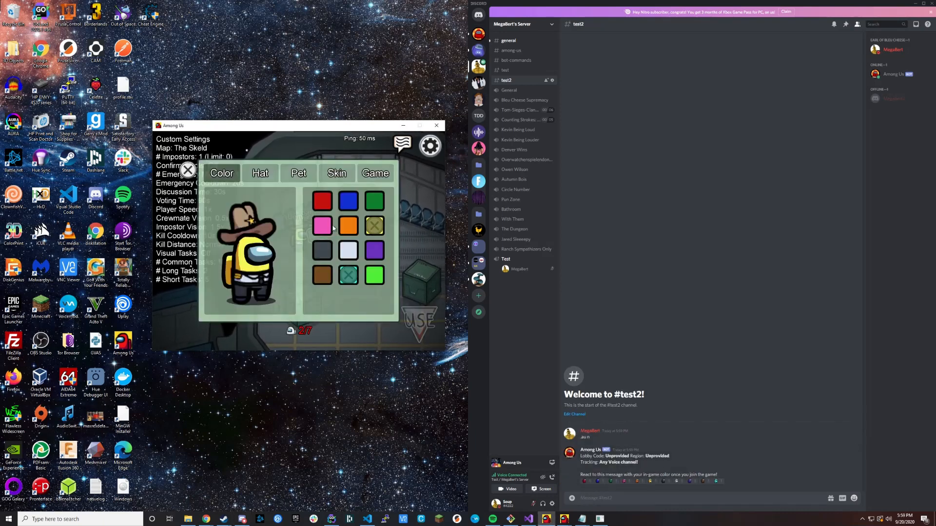
pyautogui.press('Escape')
pyautogui.press('a')
pyautogui.press('d')
pyautogui.press('s')
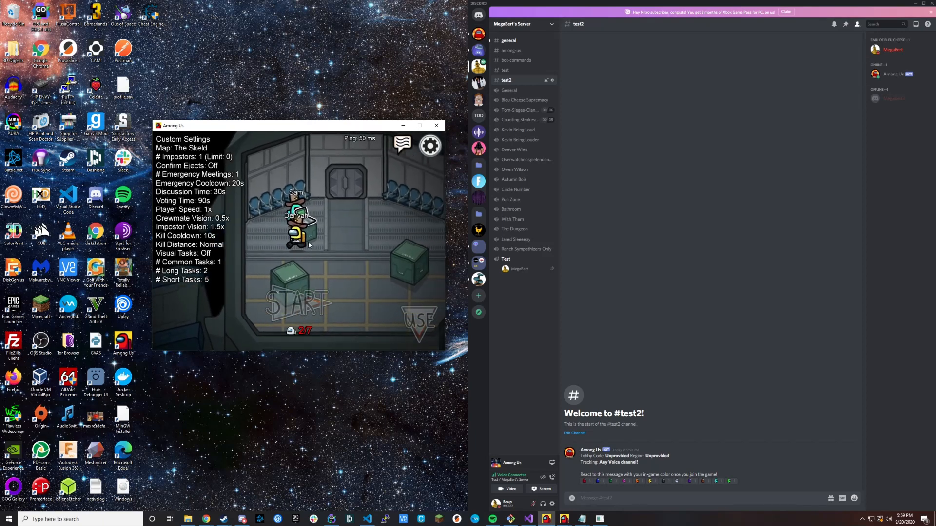
pyautogui.press('e')
pyautogui.press('Escape')
# Bring up the two remaining players' game windows to rejoin the lobby and minimize the extra window.
pyautogui.click(564, 519)
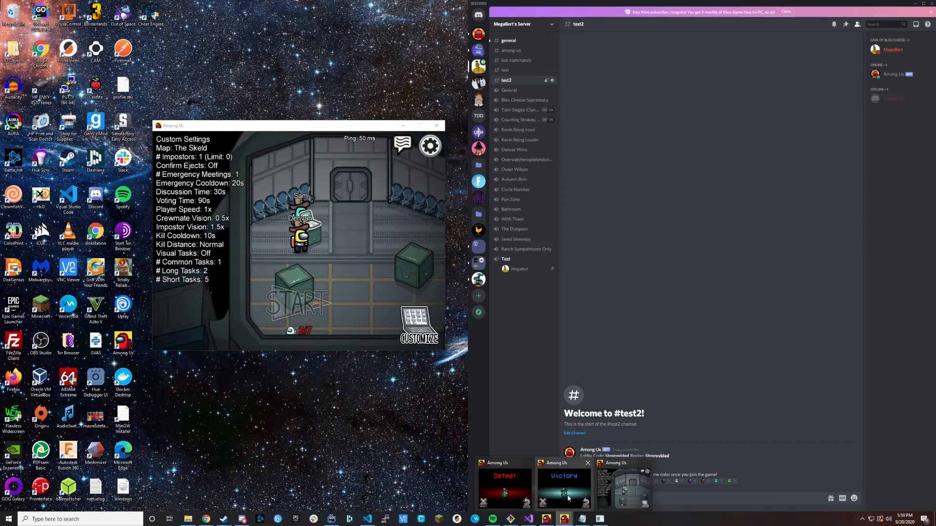
pyautogui.click(506, 489)
pyautogui.click(587, 457)
pyautogui.click(566, 521)
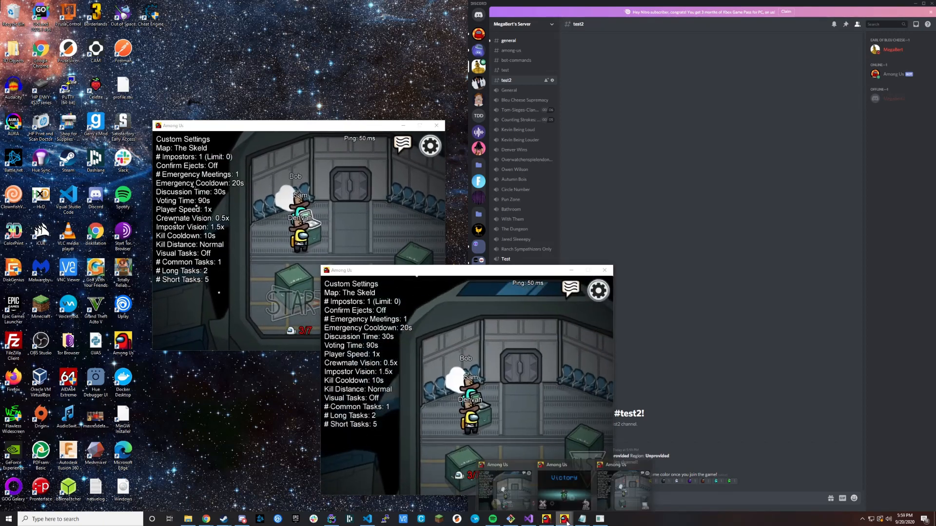
pyautogui.click(575, 493)
pyautogui.click(773, 458)
pyautogui.click(755, 260)
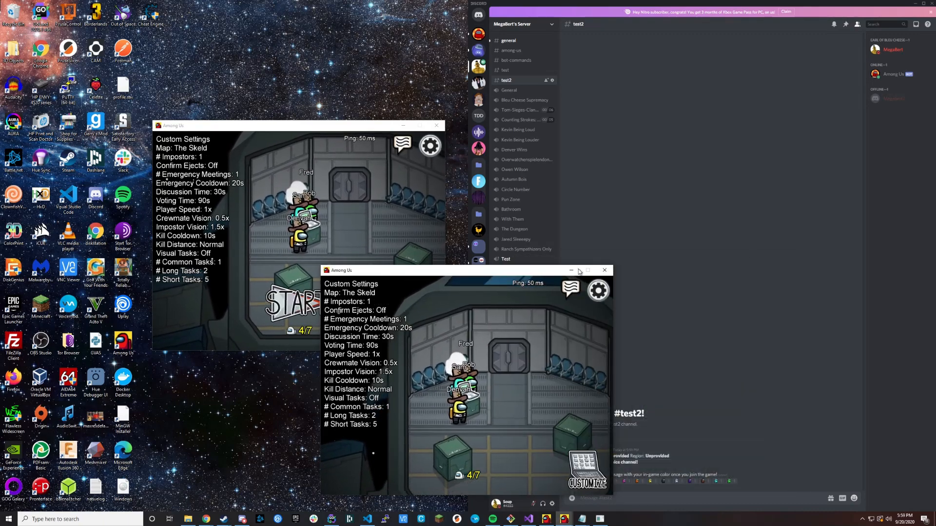
pyautogui.click(577, 270)
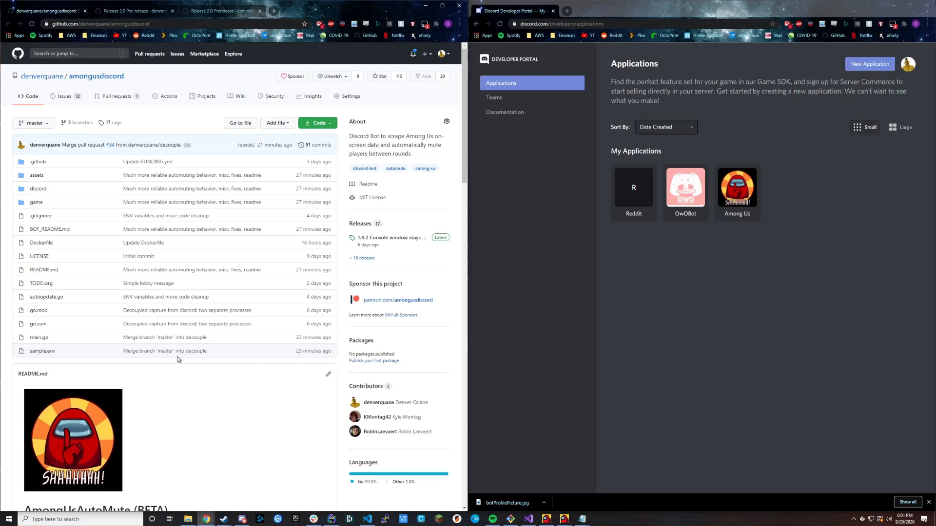
# Examine the introduction, requirements and demo video sections of the amongusdiscord repository's README, pointing out the repository address.
pyautogui.scroll(-5, 194, 378)
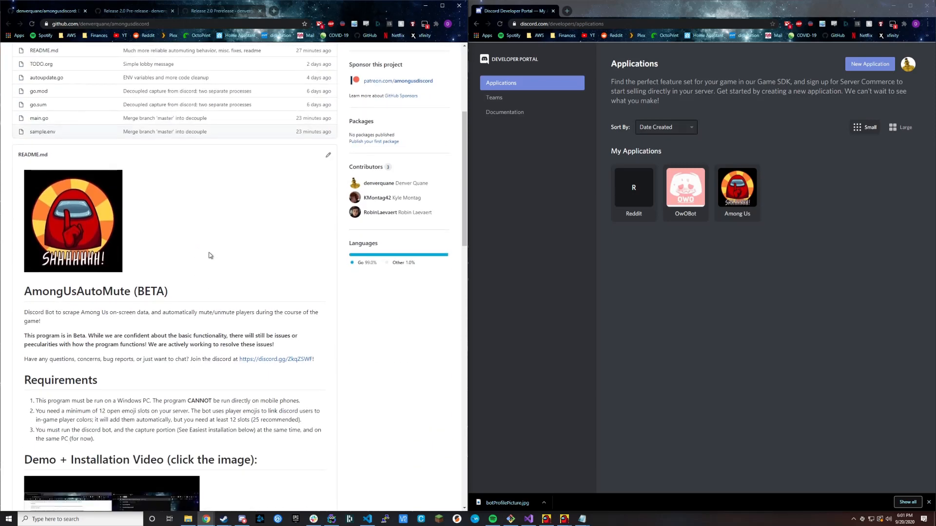
pyautogui.scroll(-4, 209, 255)
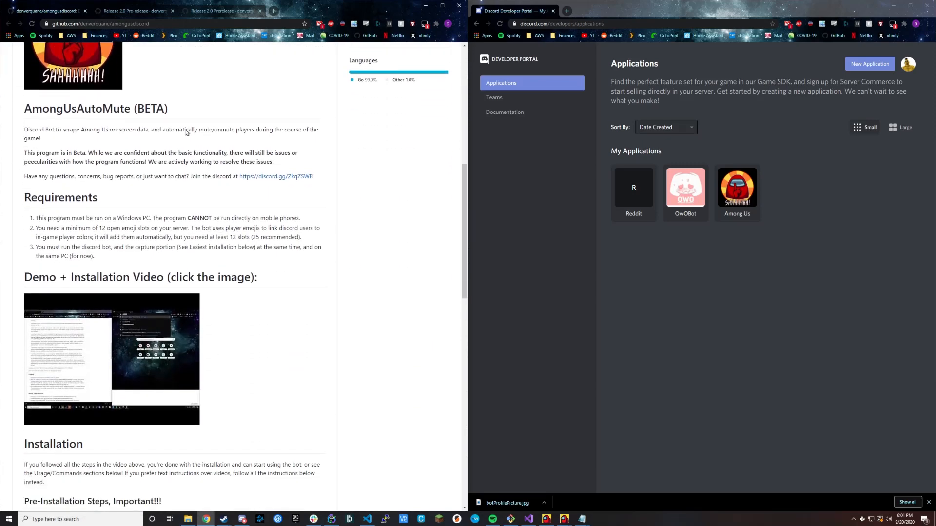
pyautogui.moveTo(157, 23); pyautogui.dragTo(42, 22)
pyautogui.click(204, 101)
pyautogui.moveTo(161, 23); pyautogui.dragTo(33, 17)
pyautogui.click(217, 99)
pyautogui.scroll(-2, 254, 283)
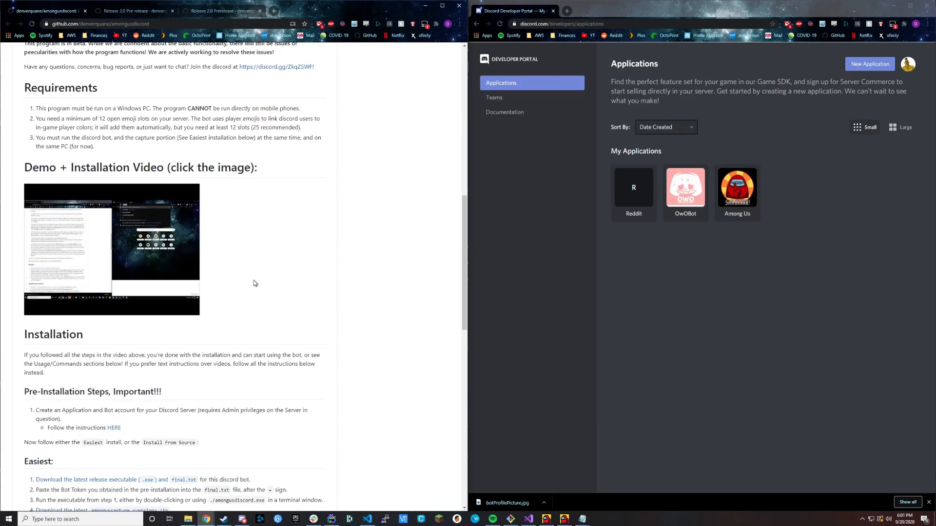
pyautogui.scroll(-2, 261, 265)
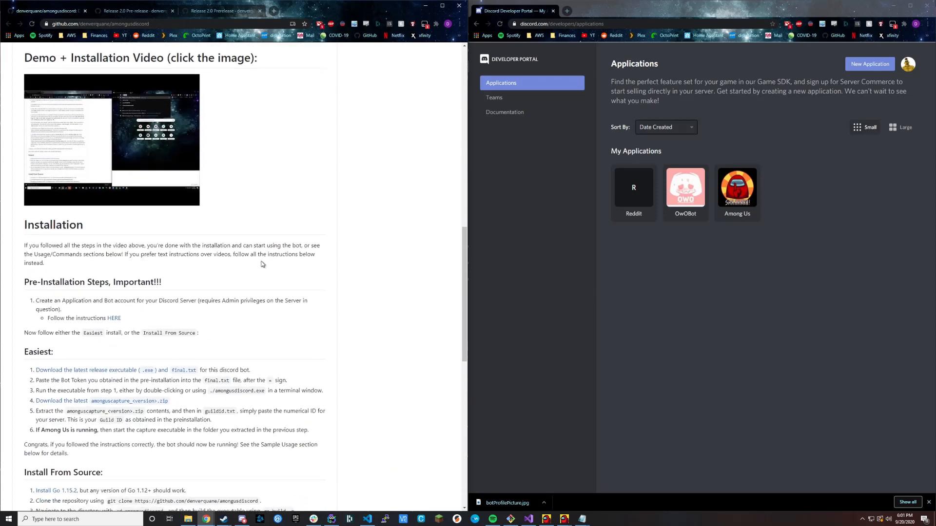
# Open the linked instructions for creating the application and bot account from the README's Pre-Installation Steps.
pyautogui.scroll(-2, 45, 238)
pyautogui.moveTo(34, 115); pyautogui.dragTo(95, 119)
pyautogui.click(79, 133)
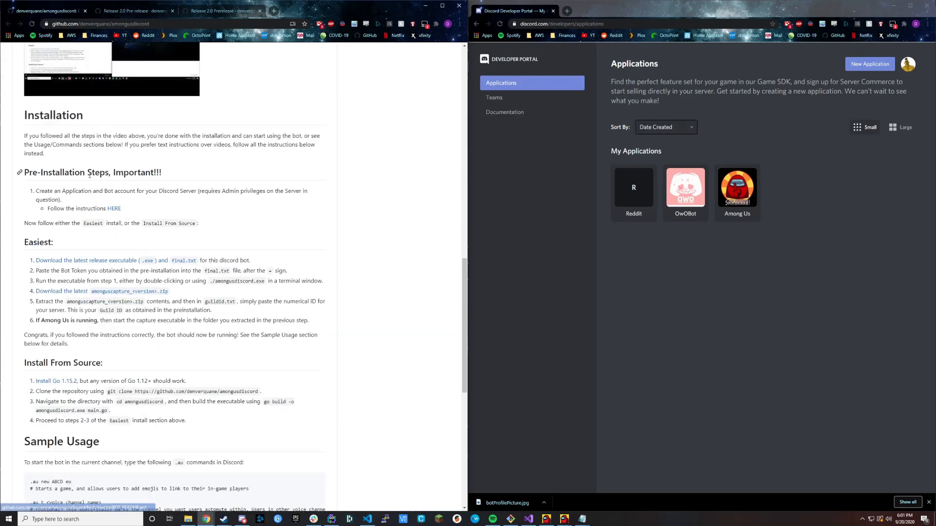
pyautogui.click(113, 209)
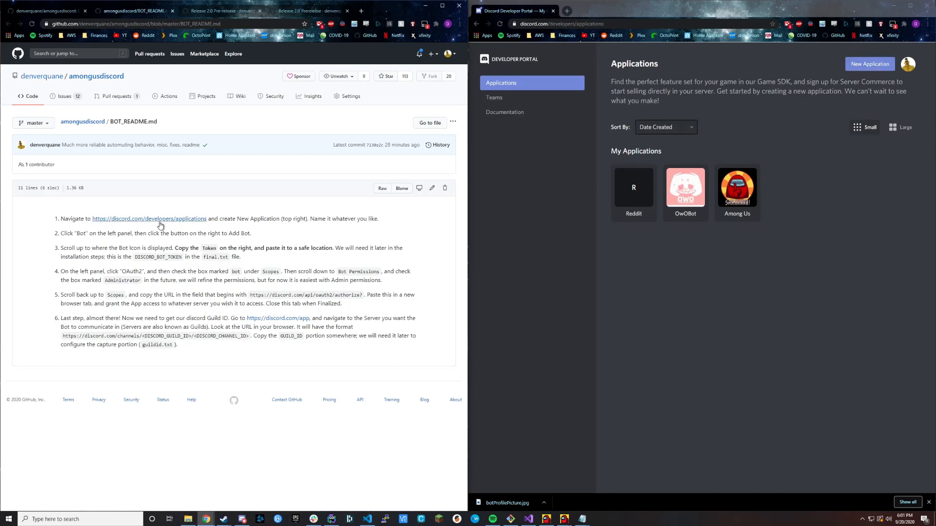
# Create a new Discord application named zxz and add a bot to it.
pyautogui.click(868, 66)
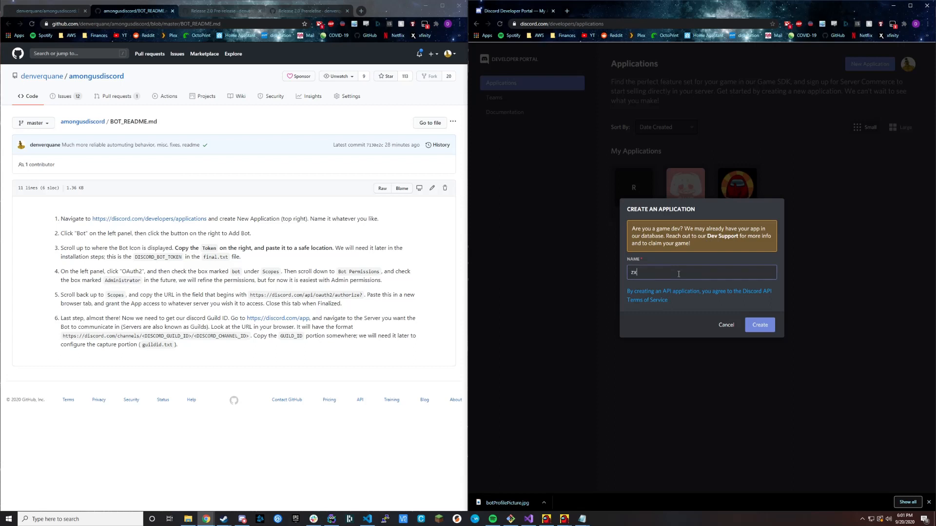
pyautogui.click(759, 325)
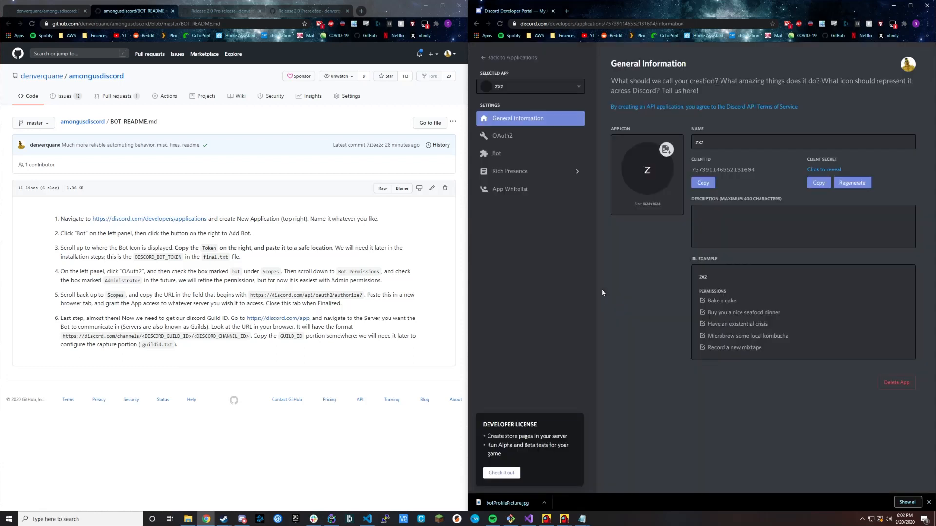
pyautogui.click(495, 154)
pyautogui.click(898, 142)
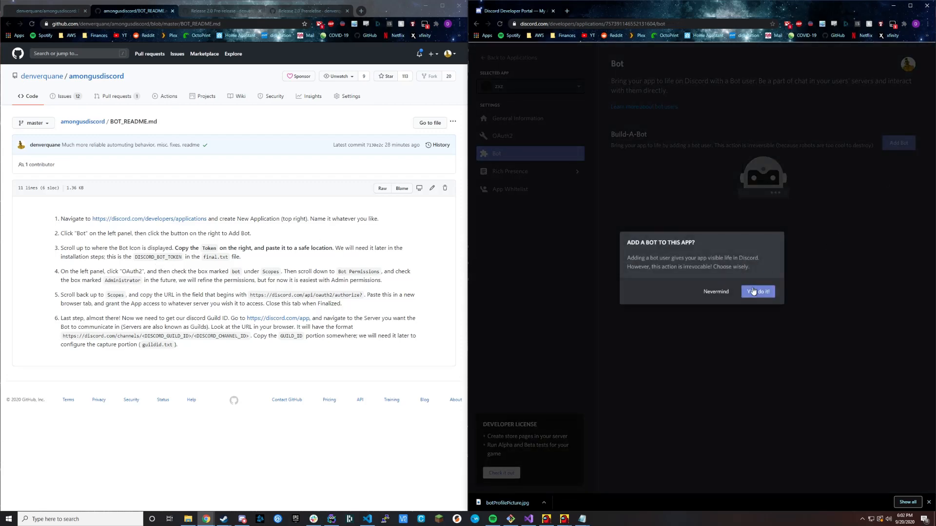
pyautogui.click(753, 291)
# Review the bot's settings, then reveal its token and copy it.
pyautogui.scroll(-2, 743, 288)
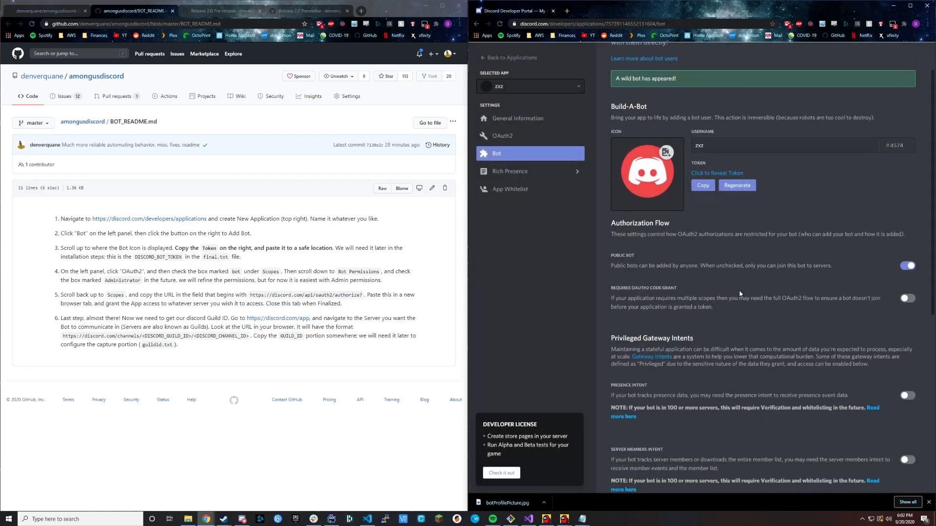
pyautogui.scroll(-1, 739, 297)
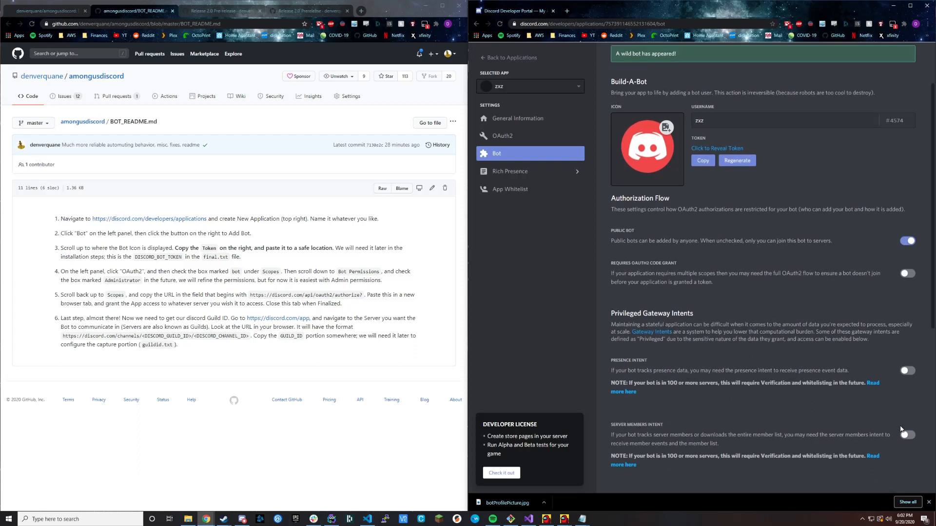
pyautogui.scroll(2, 720, 431)
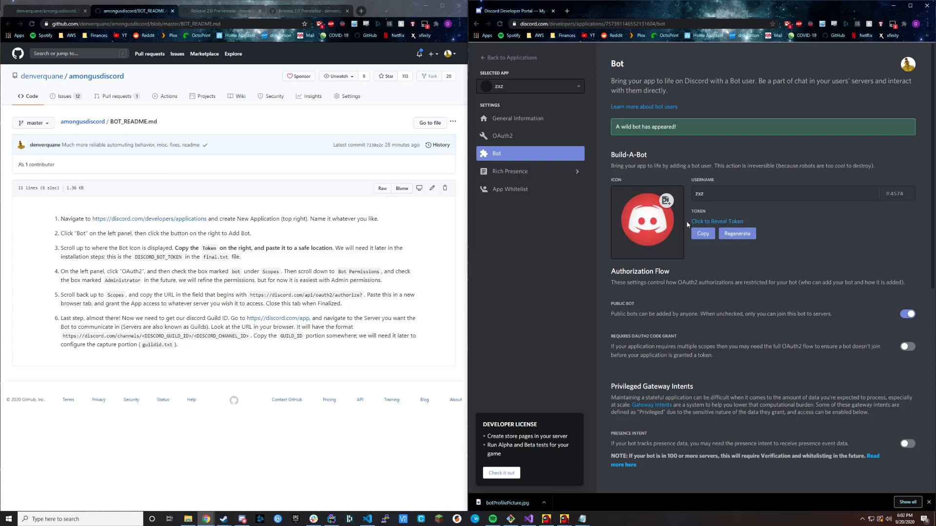
pyautogui.click(709, 222)
pyautogui.click(703, 233)
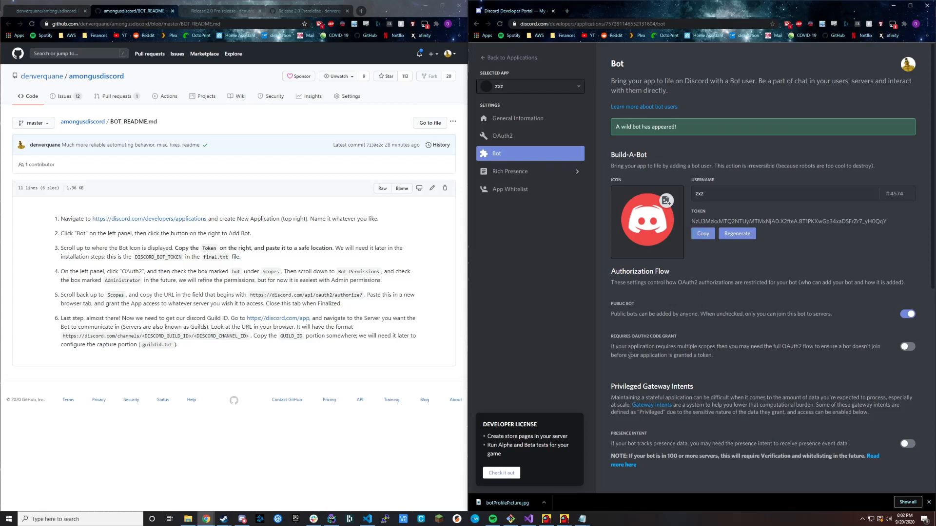
pyautogui.moveTo(582, 519)
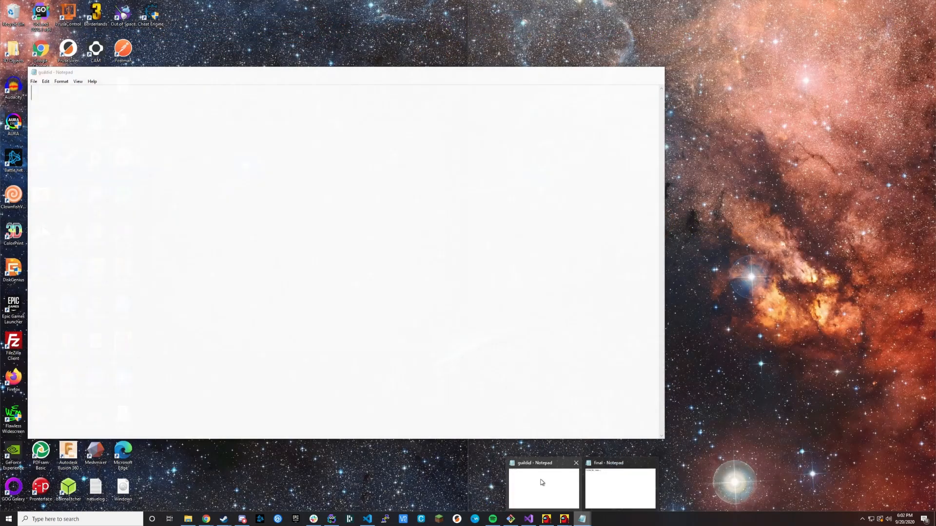
pyautogui.click(547, 486)
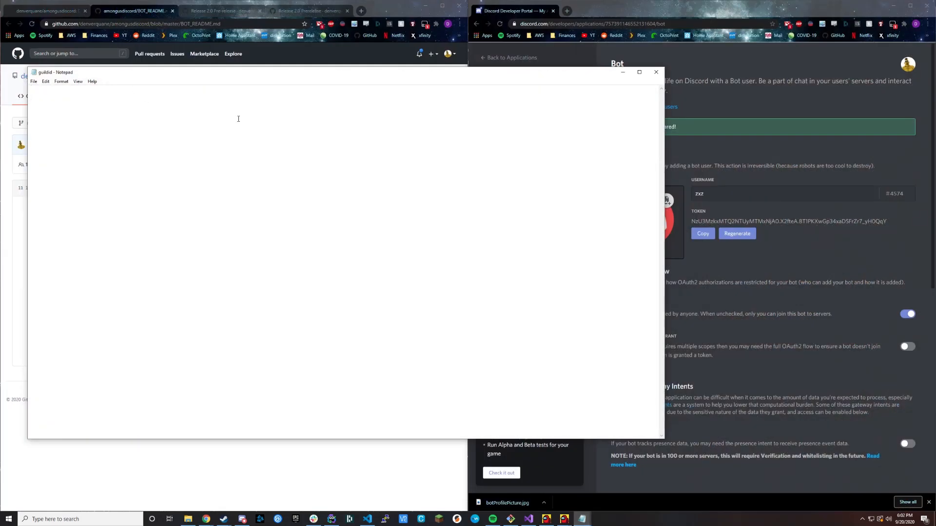
pyautogui.click(623, 72)
# Paste the bot token into a new Notepad document and minimize the document.
pyautogui.press('super')
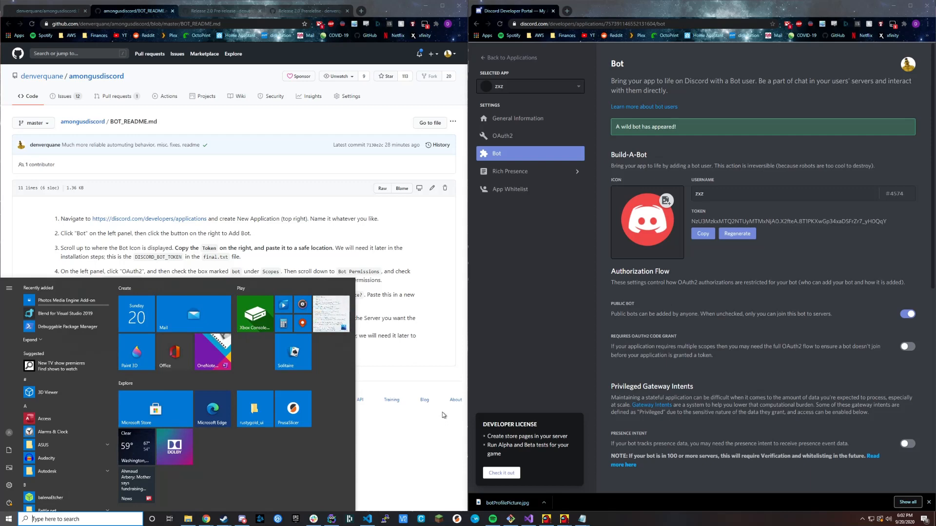
pyautogui.write('note')
pyautogui.press('Return')
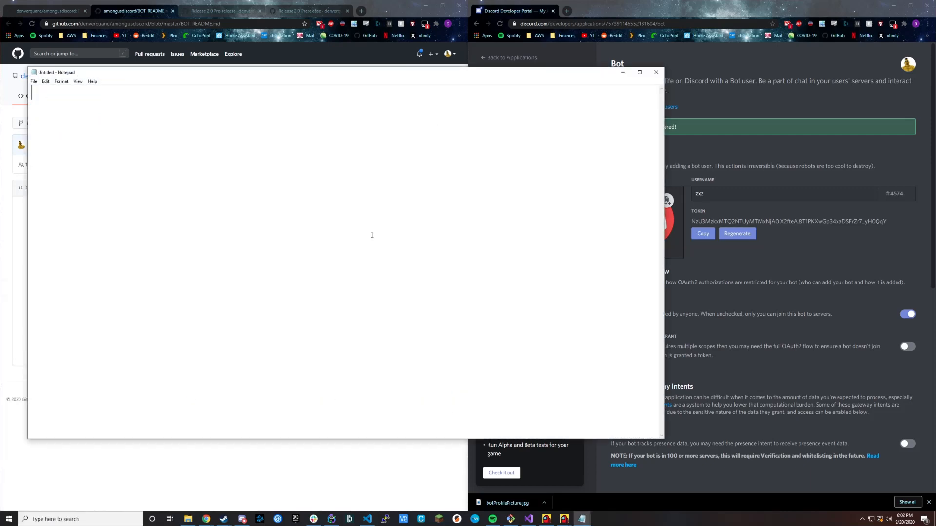
pyautogui.hotkey('ctrl', 'v')
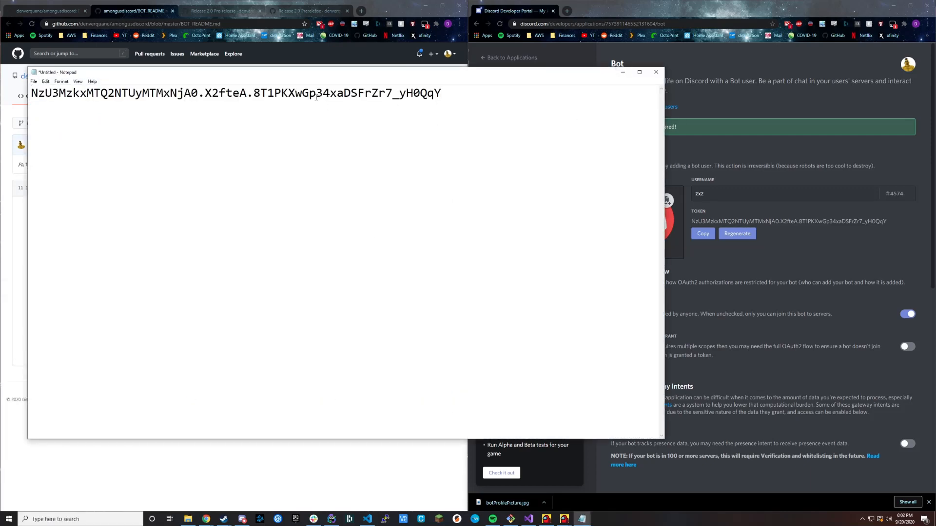
pyautogui.click(622, 73)
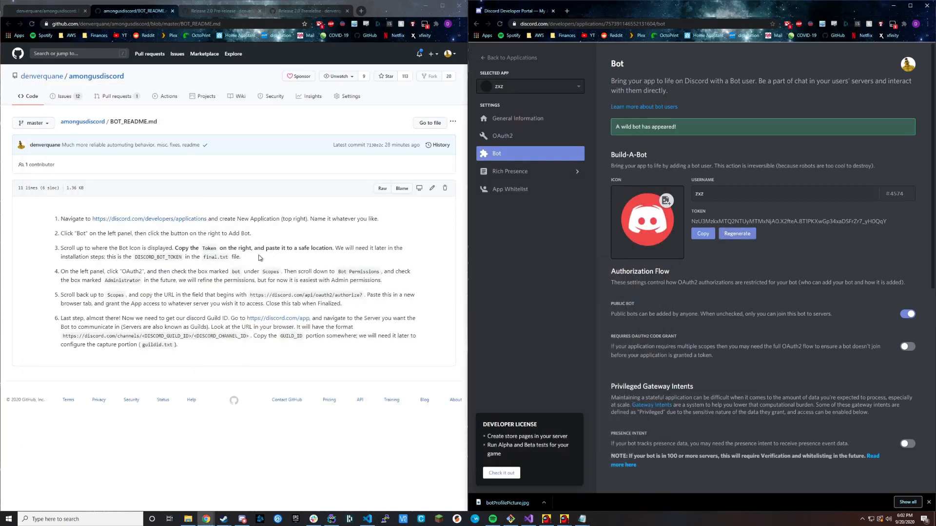
# Select the bot scope and the Administrator permission in the application's OAuth2 URL generator.
pyautogui.click(508, 140)
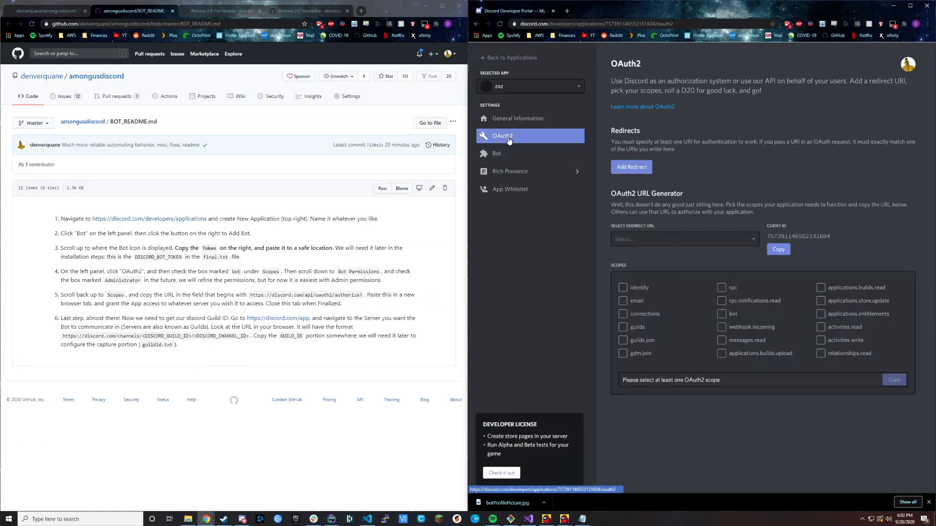
pyautogui.click(721, 315)
pyautogui.scroll(-3, 723, 318)
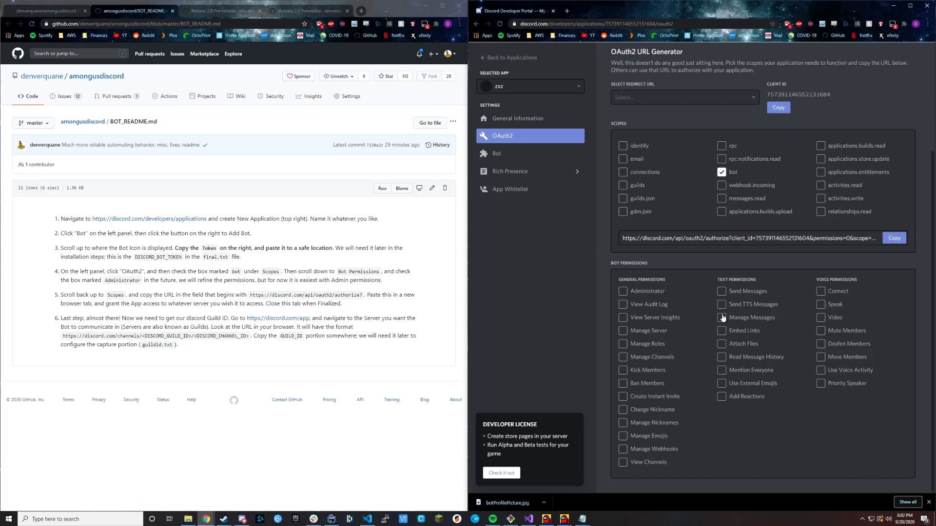
pyautogui.click(622, 292)
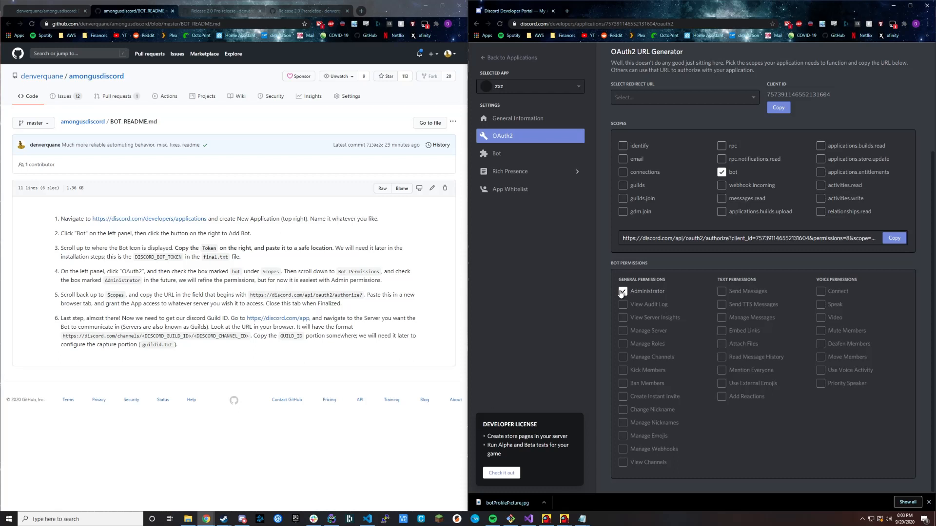
# Open the generated bot authorization URL in a new browser tab and log in to the Discord account.
pyautogui.scroll(1, 705, 404)
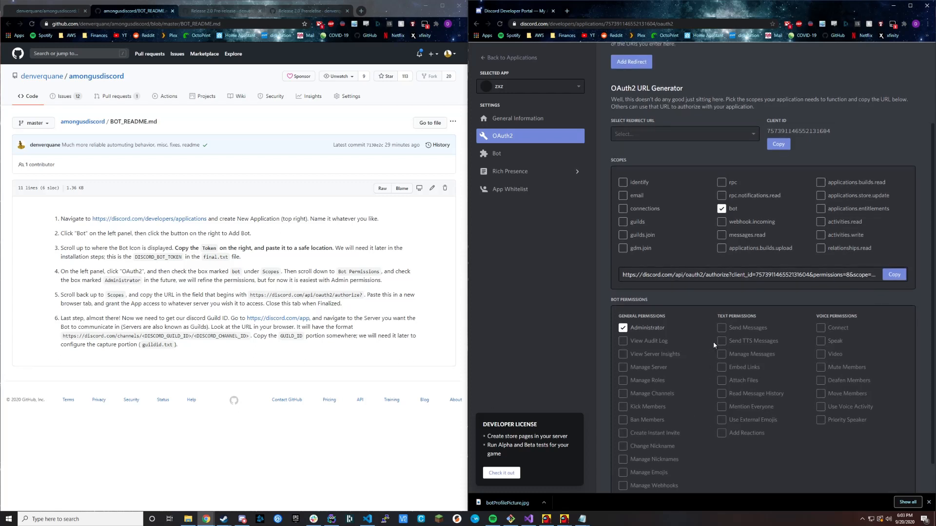
pyautogui.click(893, 275)
pyautogui.click(894, 275)
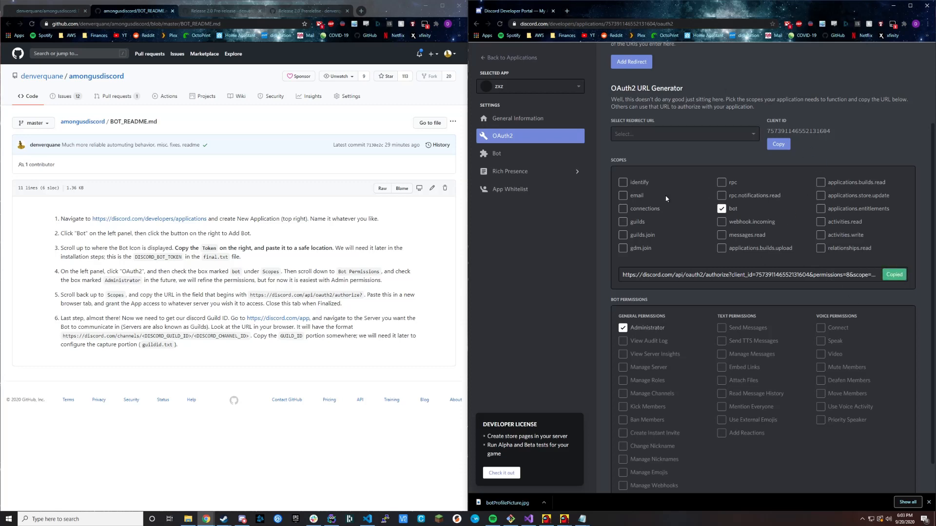
pyautogui.click(566, 11)
pyautogui.hotkey('ctrl', 'v')
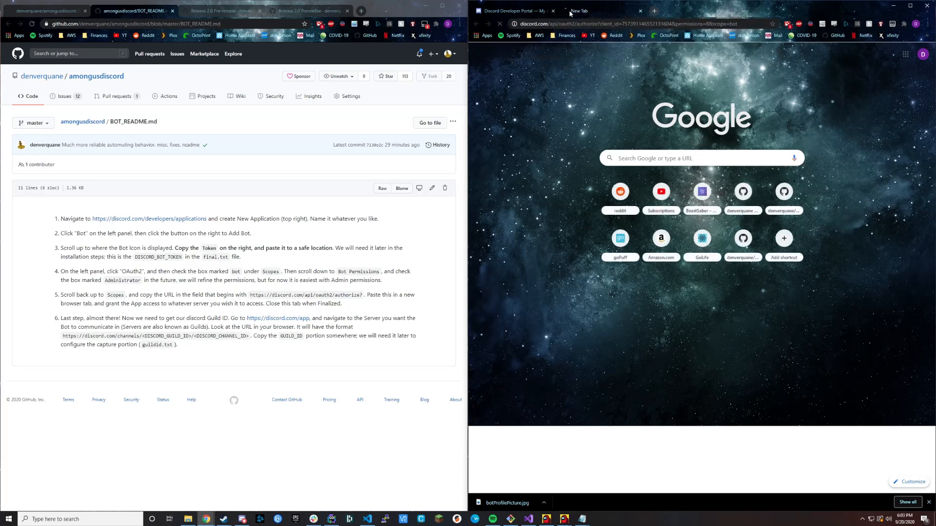
pyautogui.press('Return')
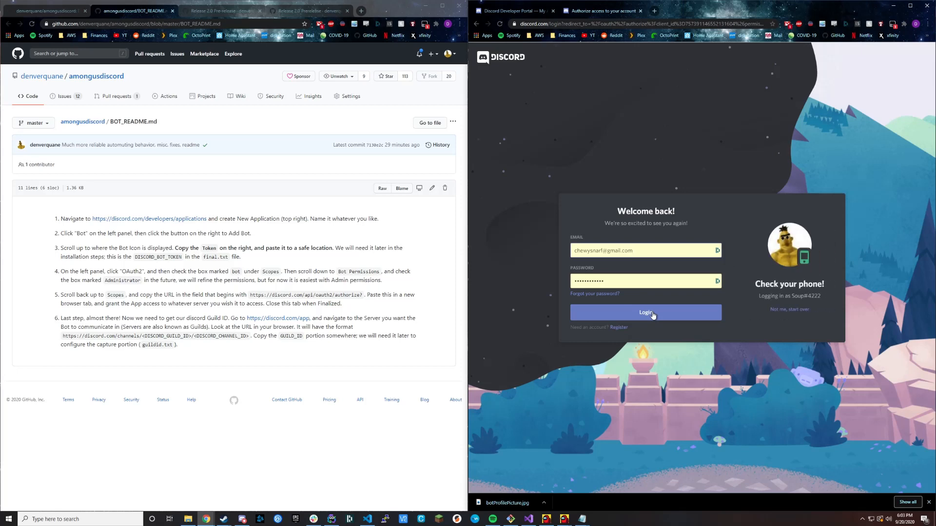
pyautogui.click(652, 313)
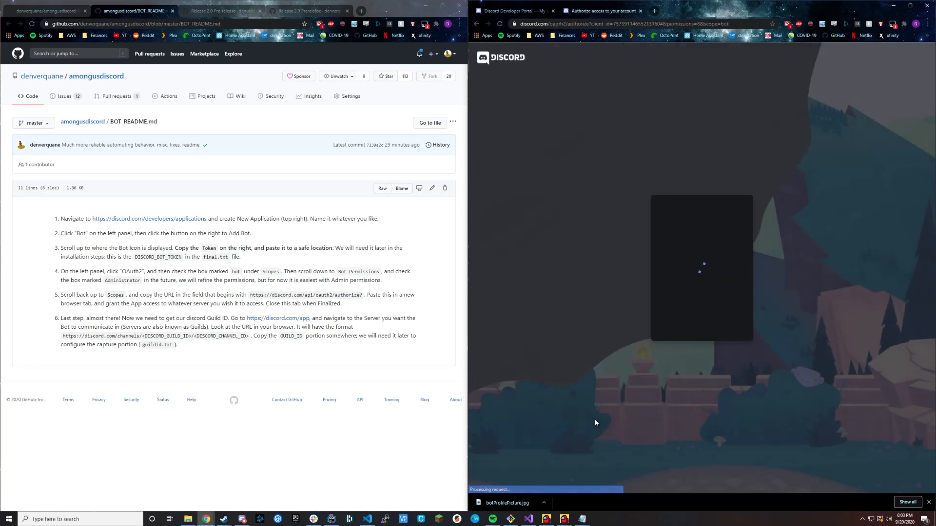
# Authorize the bot on MegaBert's Server with the Administrator permission, complete the robot check, and close the authorization page.
pyautogui.click(704, 296)
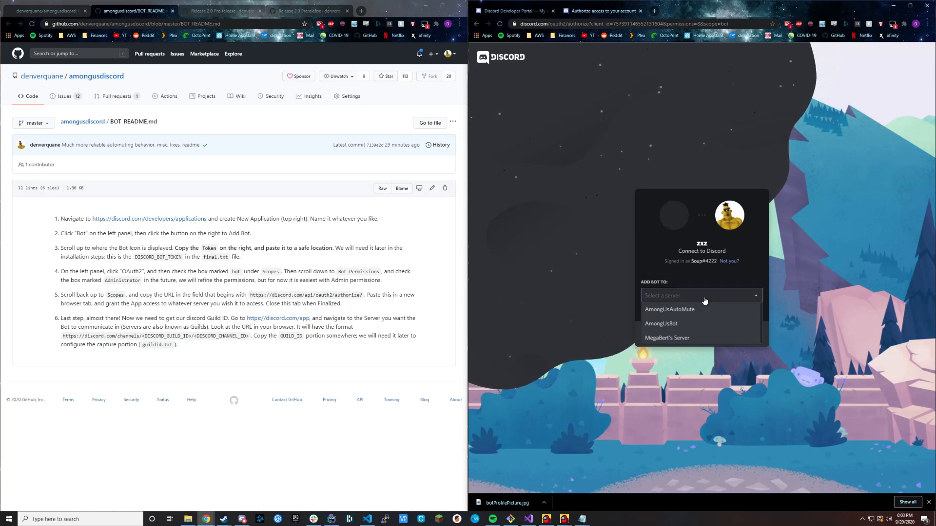
pyautogui.click(682, 338)
pyautogui.click(744, 334)
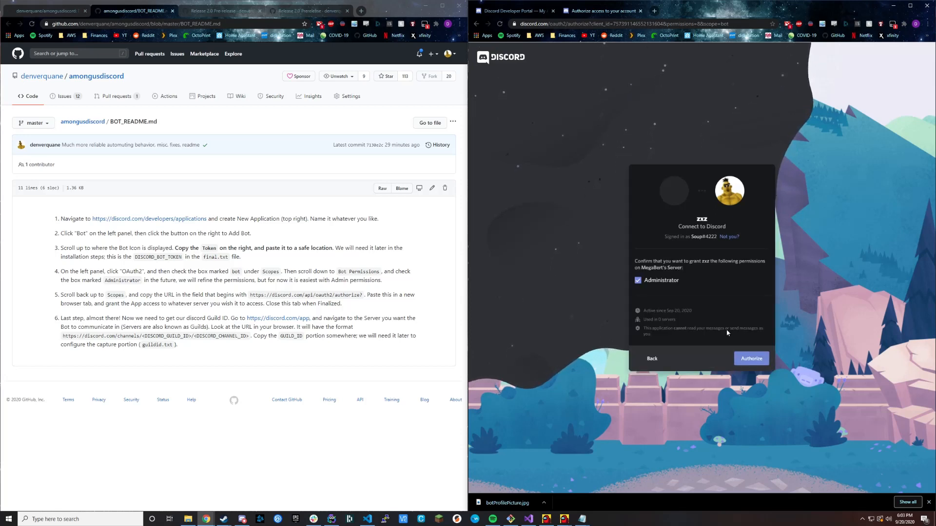
pyautogui.click(754, 360)
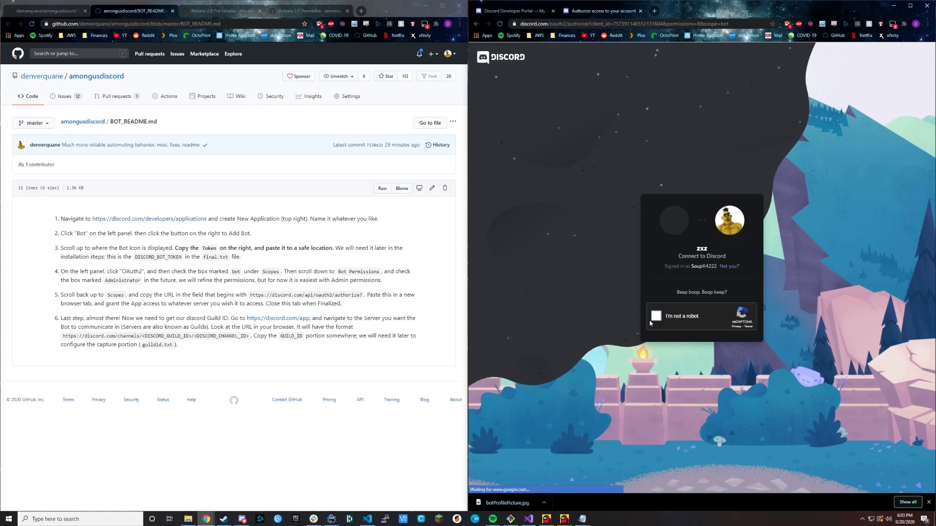
pyautogui.click(655, 318)
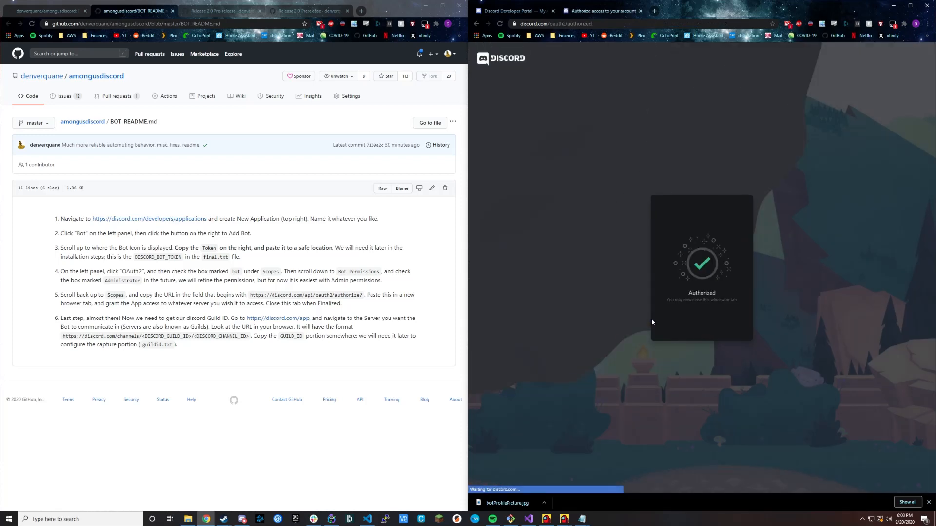
pyautogui.click(639, 11)
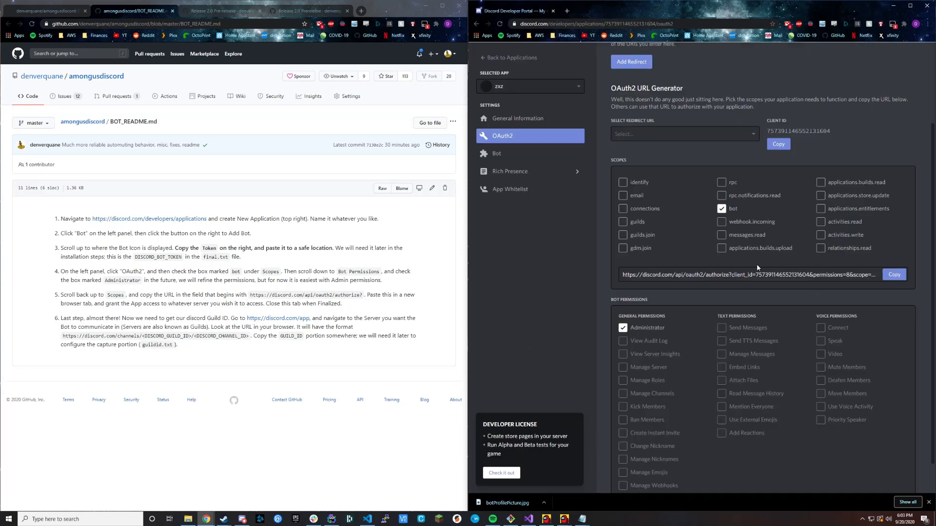
# Review the authorization instructions in the bot readme, switch to Discord and view the user settings.
pyautogui.moveTo(59, 297); pyautogui.dragTo(162, 302)
pyautogui.click(160, 301)
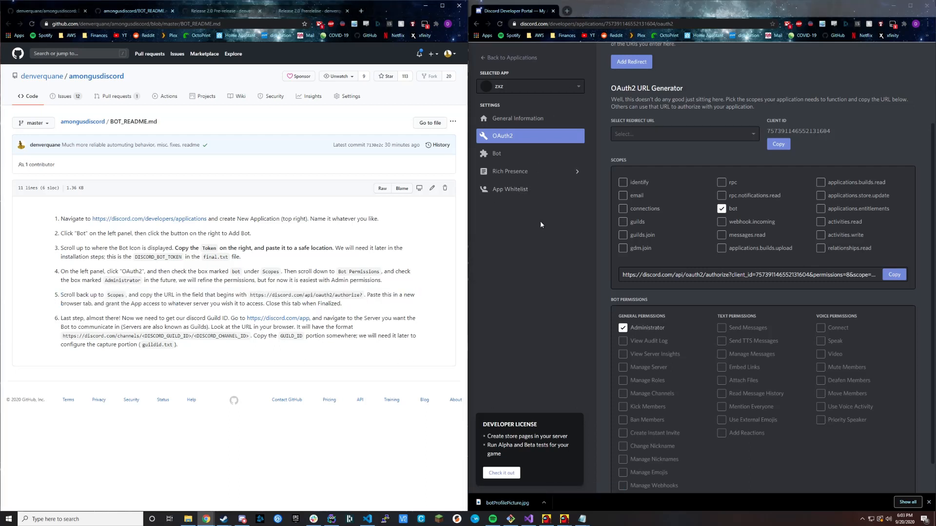
pyautogui.click(240, 520)
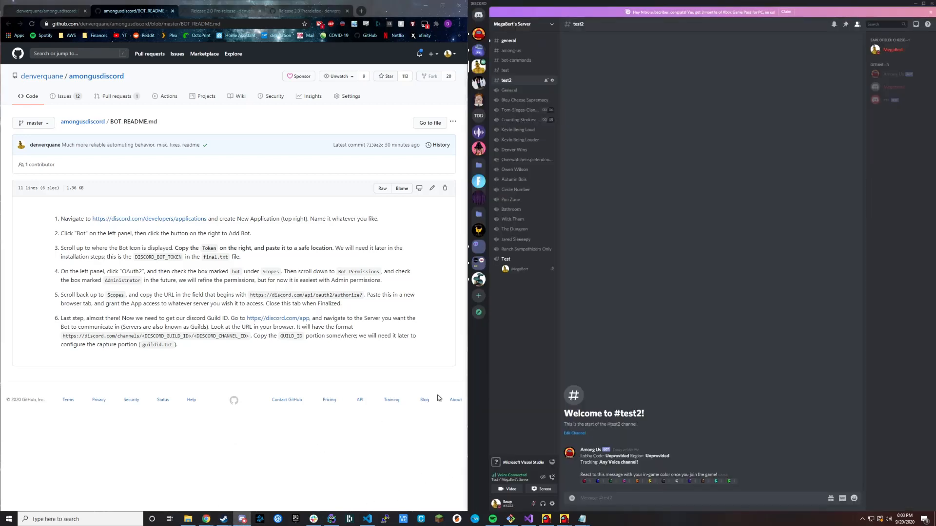
pyautogui.click(552, 504)
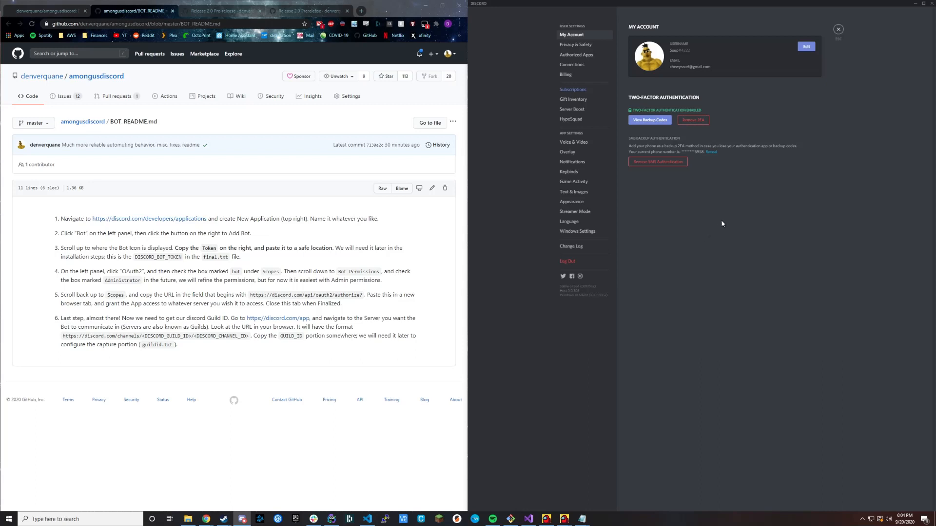
pyautogui.click(838, 31)
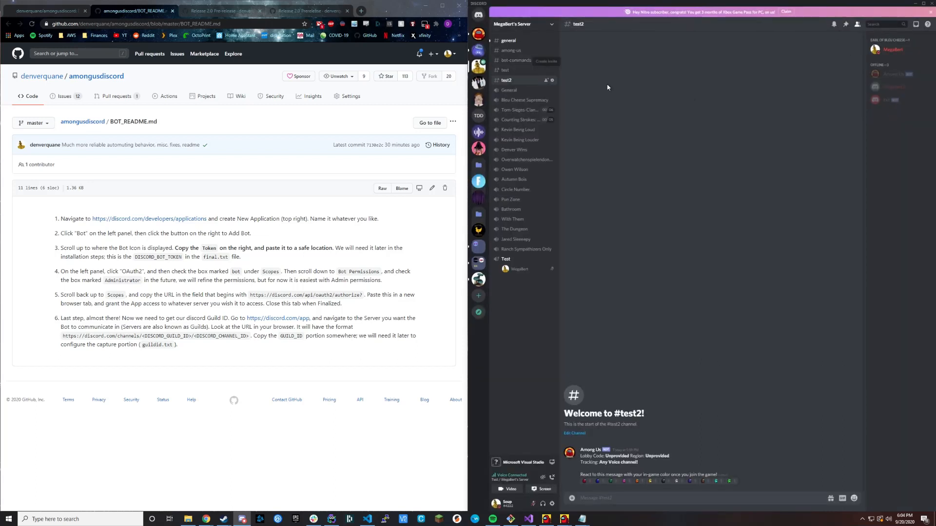
# Copy the ID of MegaBert's Server from the Discord server list.
pyautogui.rightClick(478, 70)
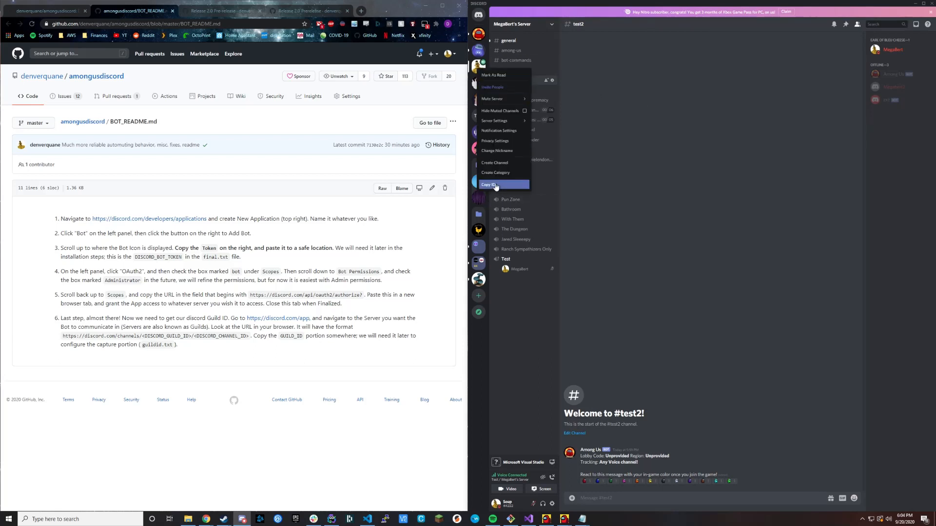
pyautogui.click(682, 202)
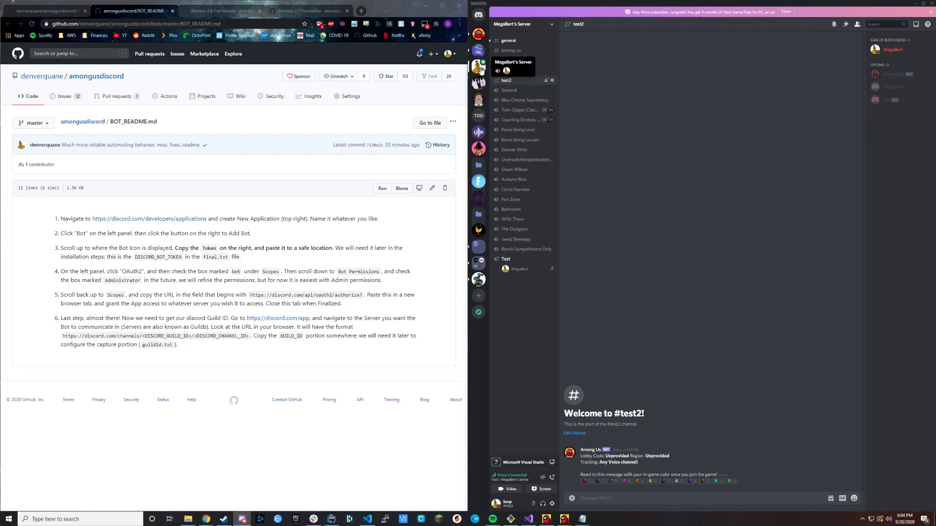
pyautogui.rightClick(480, 69)
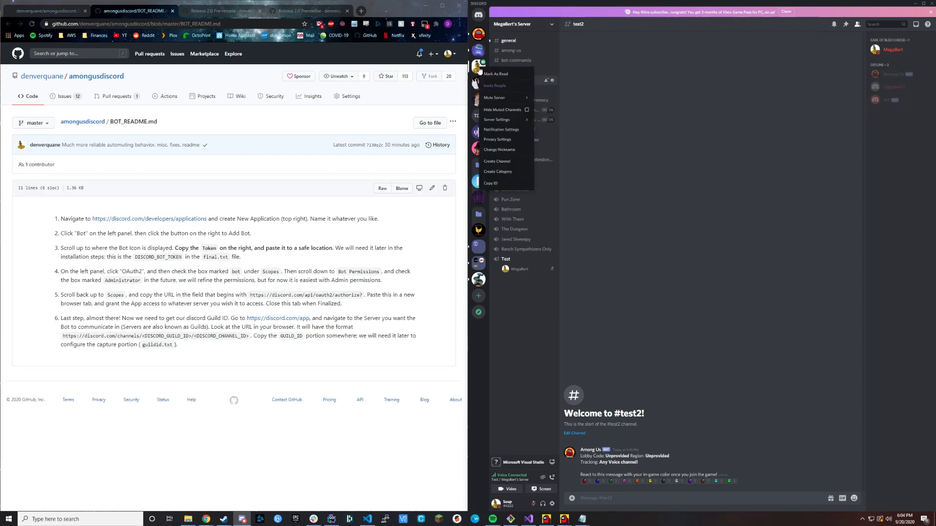
pyautogui.click(491, 184)
# Paste the server ID into the untitled Notepad document, separated from the bot token by a blank line, and minimize the document.
pyautogui.moveTo(582, 519)
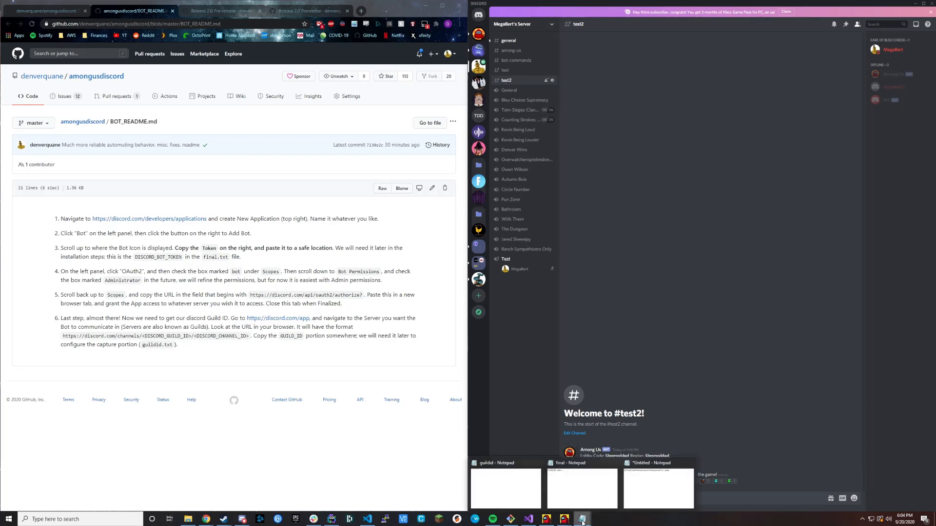
pyautogui.click(666, 497)
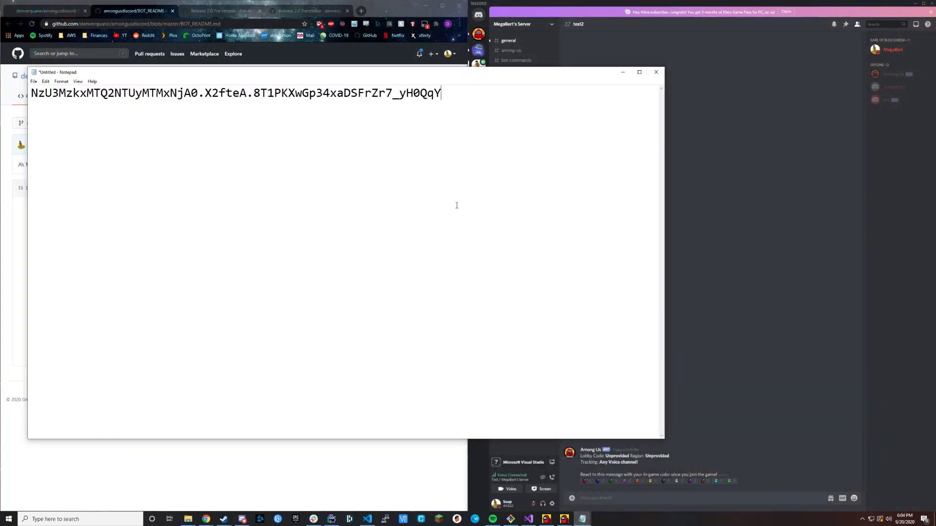
pyautogui.press('Return')
pyautogui.press('Return')
pyautogui.hotkey('ctrl', 'v')
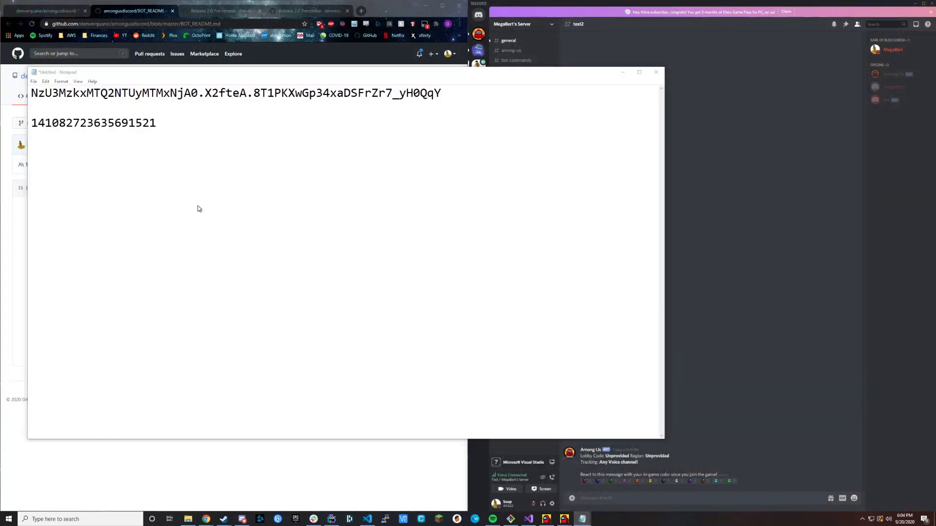
pyautogui.hotkey('ctrl', 's')
pyautogui.click(351, 269)
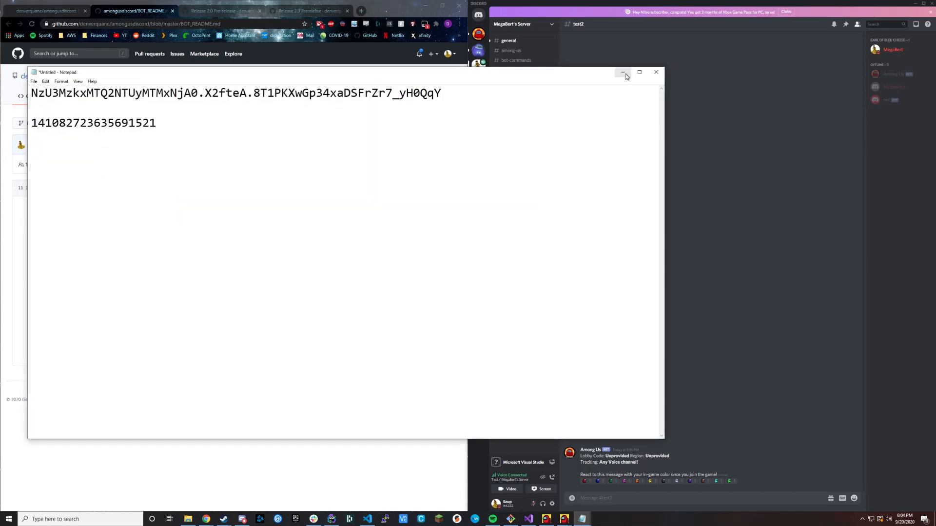
pyautogui.click(624, 74)
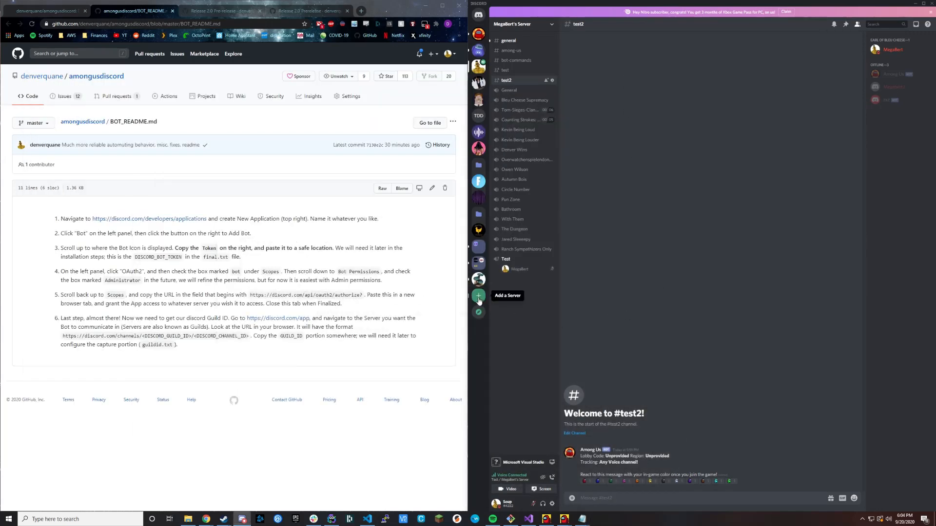
# Review the repository's Easiest install steps and its releases list, then show the 2.0 Pre-release page.
pyautogui.click(58, 10)
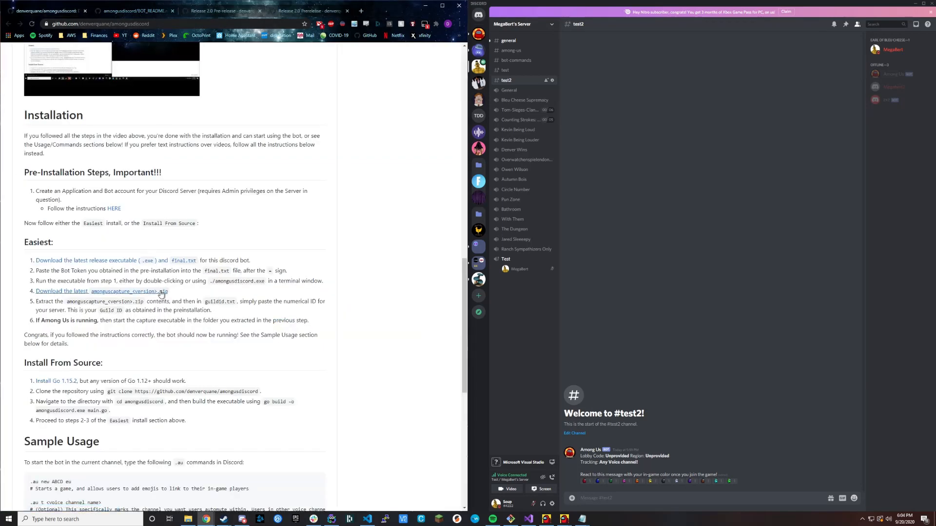
pyautogui.scroll(-2, 171, 303)
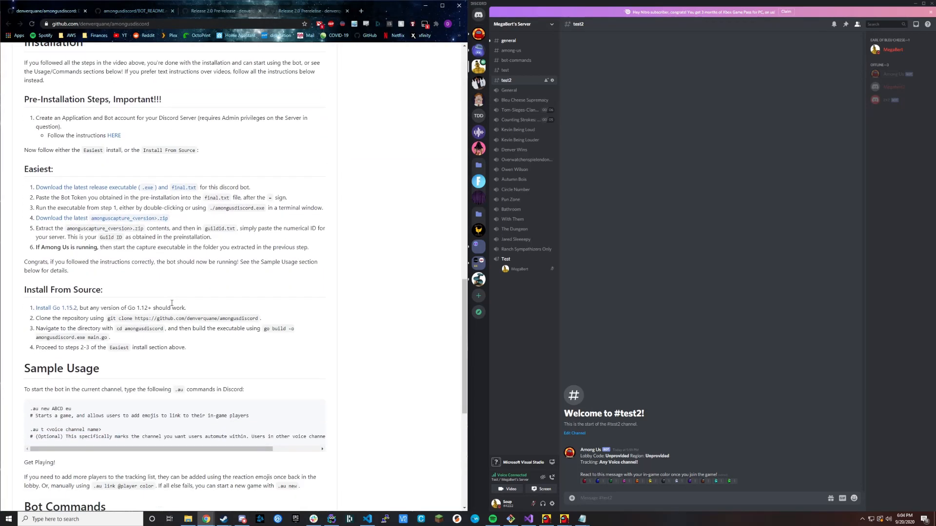
pyautogui.middleClick(70, 188)
pyautogui.click(212, 13)
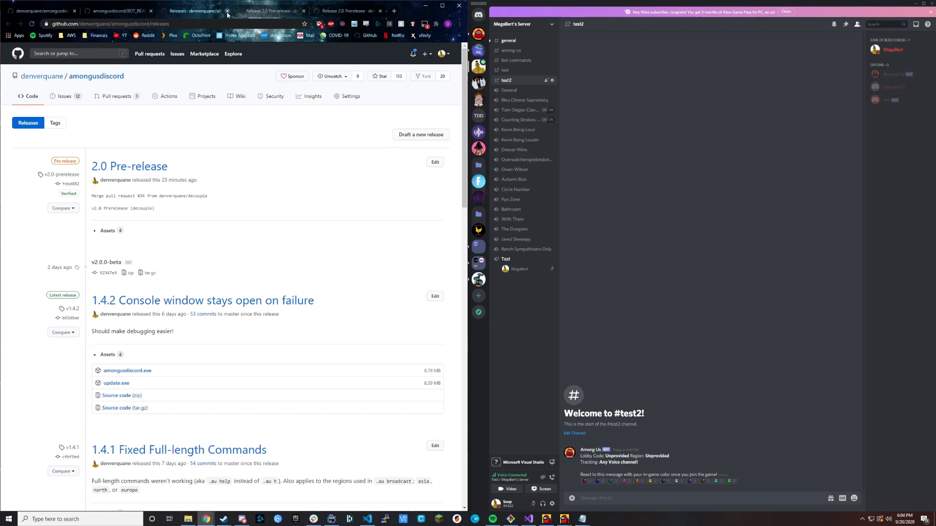
pyautogui.click(227, 11)
pyautogui.click(195, 11)
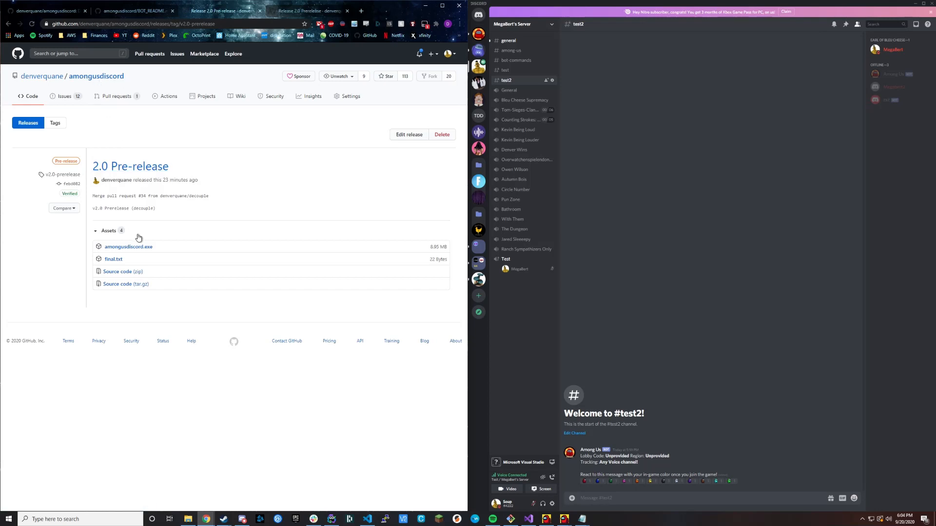
# Download amongusdiscord.exe and final.txt from the 2.0 Pre-release assets and keep the flagged executable.
pyautogui.click(131, 248)
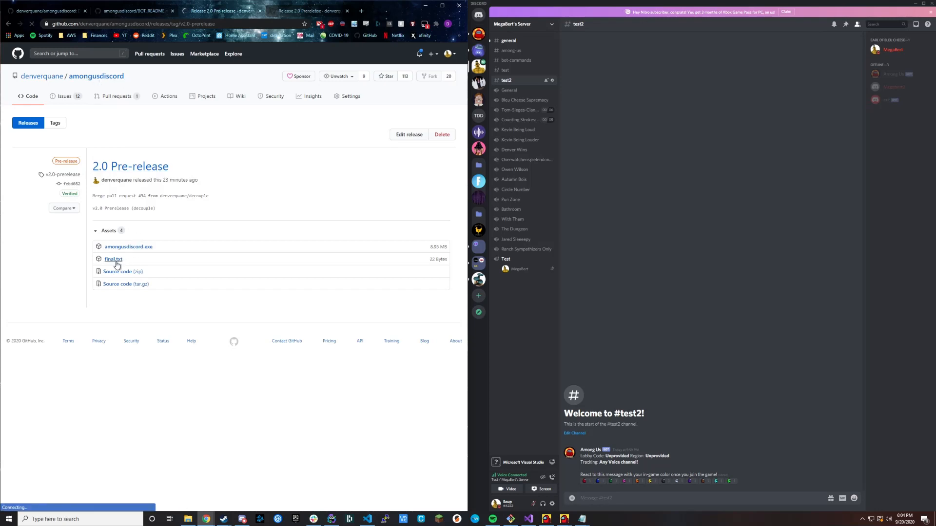
pyautogui.click(115, 261)
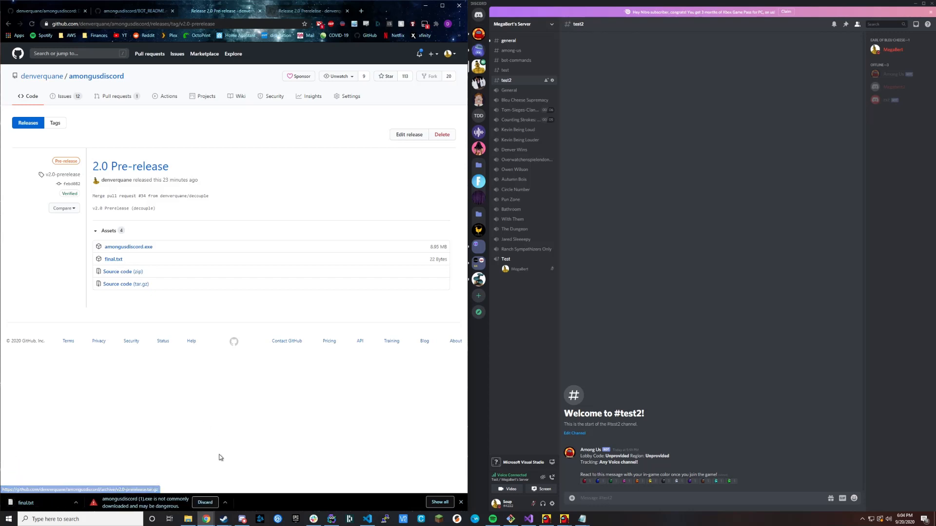
pyautogui.click(225, 503)
pyautogui.click(232, 478)
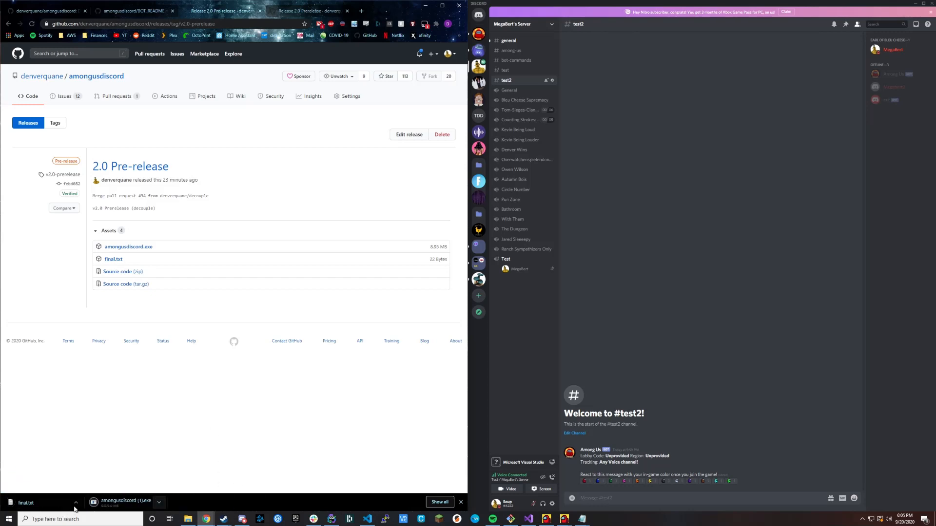
# Move the downloaded final and amongusdiscord (1) files into the AmongUsAutoMute folder in Downloads.
pyautogui.click(188, 519)
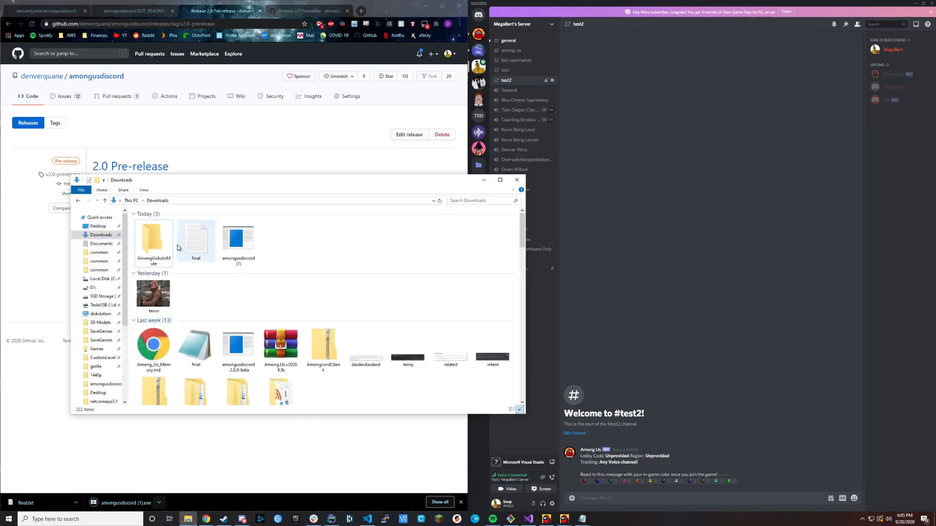
pyautogui.moveTo(206, 185); pyautogui.dragTo(347, 204)
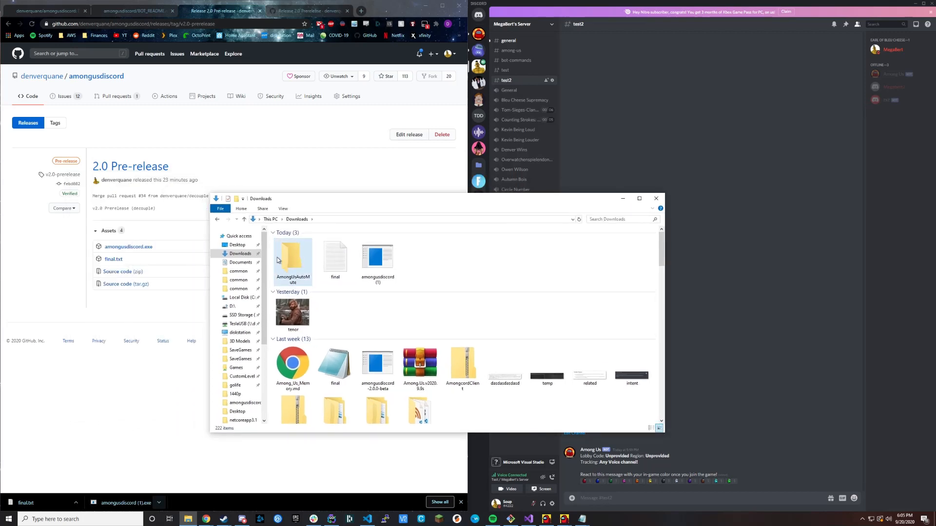
pyautogui.click(382, 264)
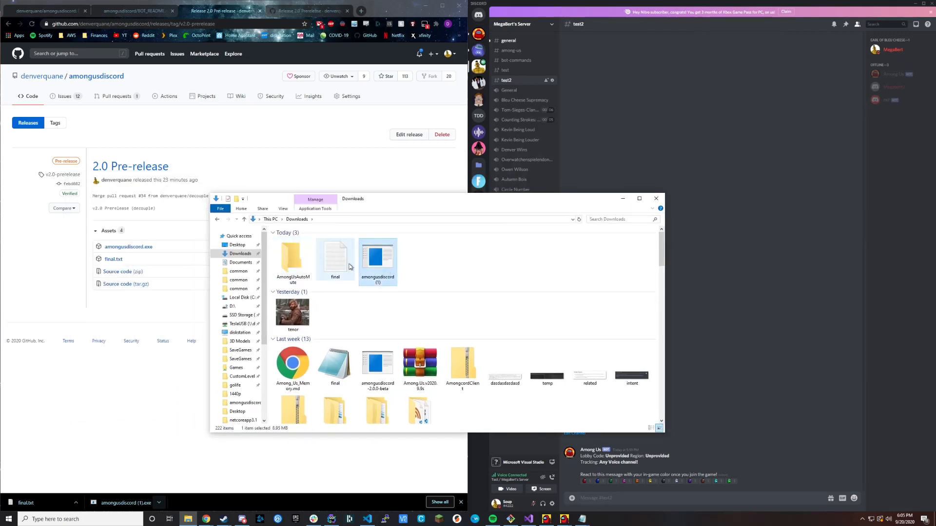
pyautogui.keyDown('ctrl'); pyautogui.click(338, 260); pyautogui.keyUp('ctrl')
pyautogui.moveTo(376, 255); pyautogui.dragTo(295, 257)
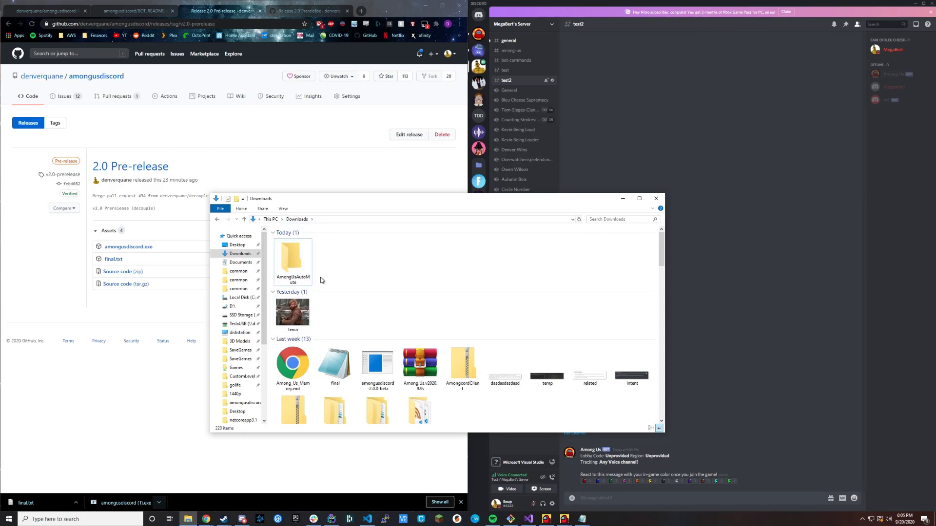
# Open the AmongUsAutoMute folder and rename the executable as amongusdiscord.
pyautogui.doubleClick(302, 273)
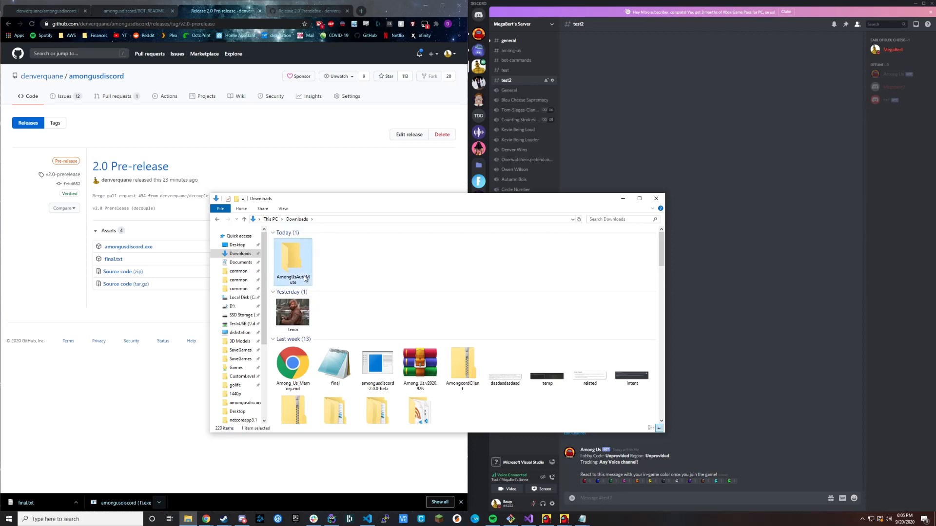
pyautogui.click(217, 219)
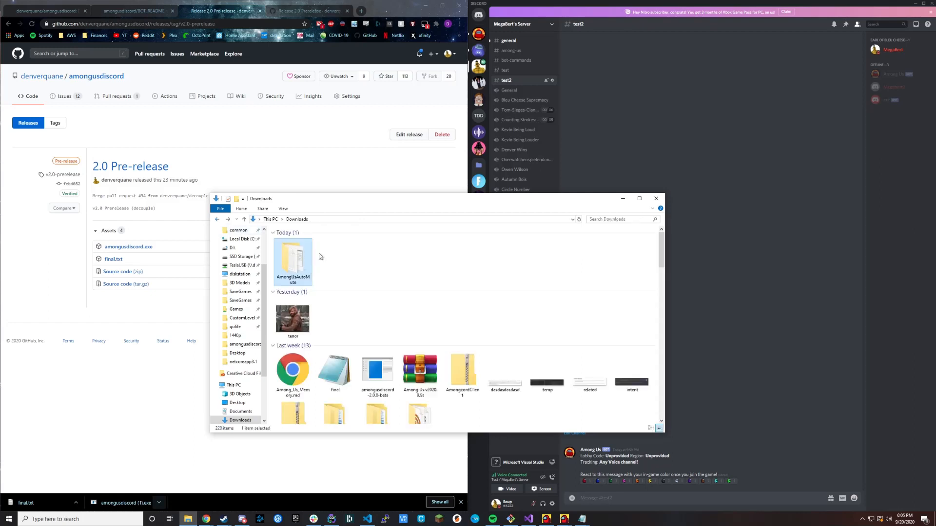
pyautogui.doubleClick(292, 262)
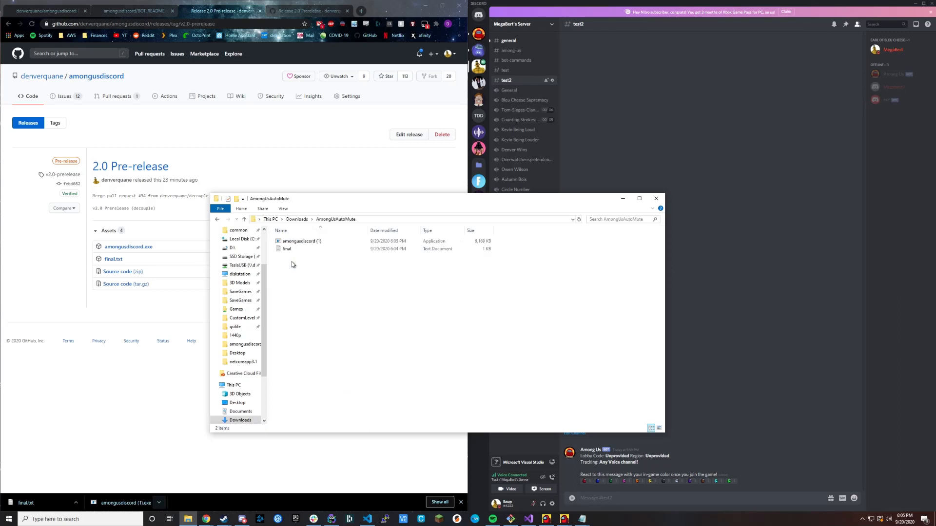
pyautogui.click(325, 241)
pyautogui.rightClick(323, 242)
pyautogui.click(356, 429)
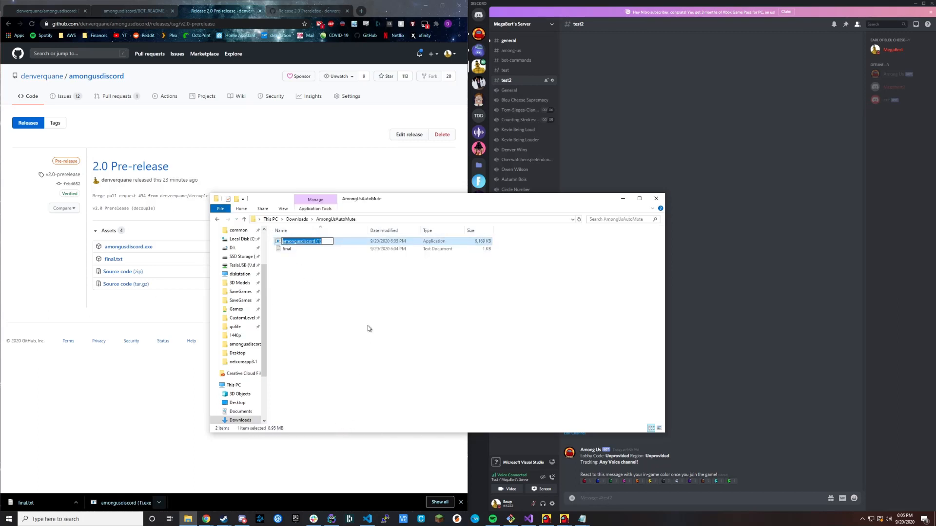
pyautogui.press('End')
pyautogui.press('BackSpace')
pyautogui.press('BackSpace')
pyautogui.press('BackSpace')
pyautogui.press('BackSpace')
pyautogui.press('Return')
pyautogui.click(303, 249)
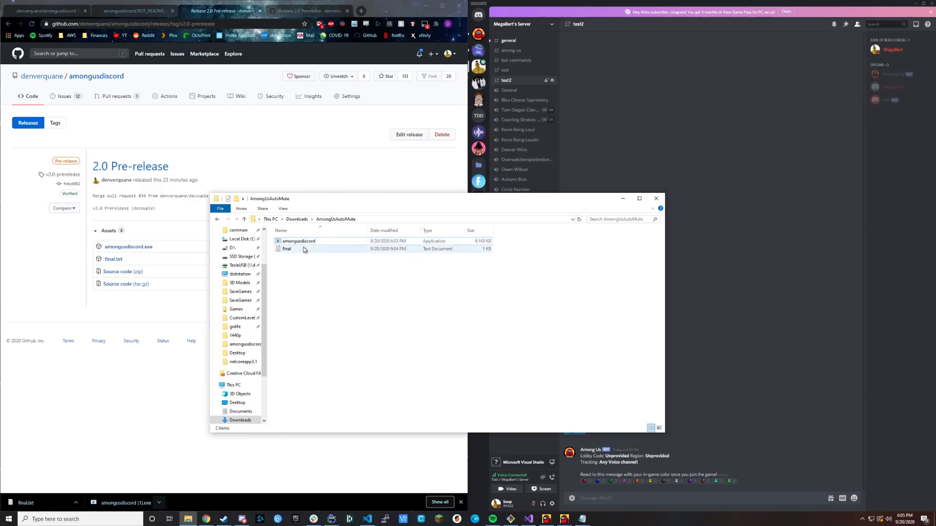
pyautogui.click(327, 285)
# Move the folder window aside and bring up the repository's installation instructions in the browser.
pyautogui.moveTo(403, 202); pyautogui.dragTo(265, 125)
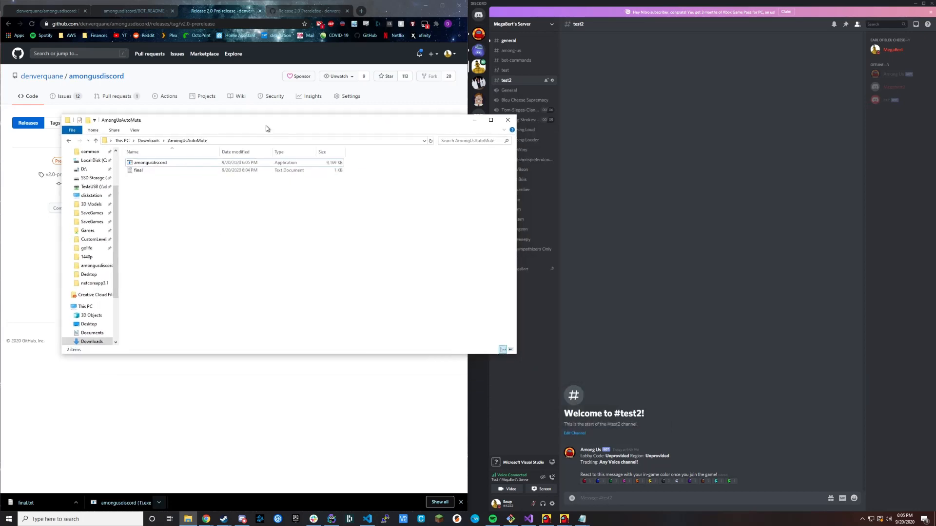
pyautogui.click(46, 10)
pyautogui.click(489, 159)
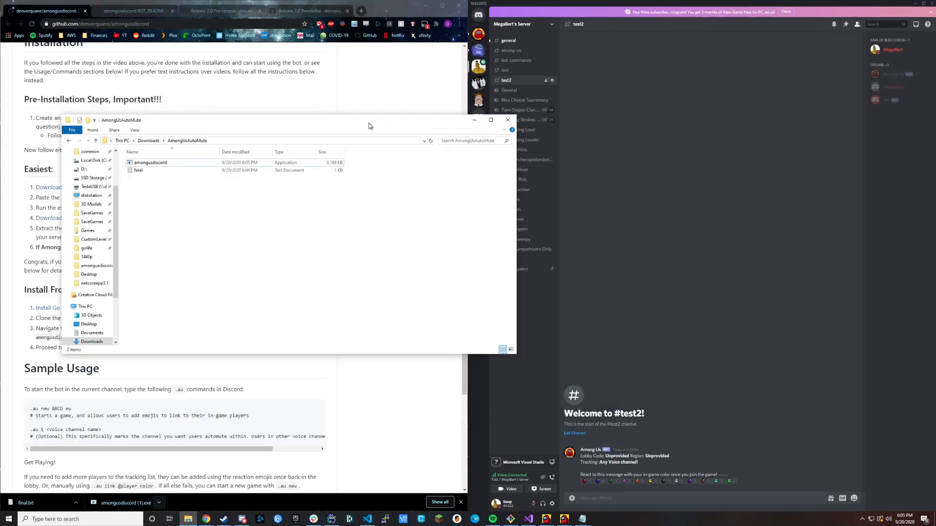
# Open the final text file from the AmongUsAutoMute folder and cut the bot token from the untitled note.
pyautogui.moveTo(348, 120); pyautogui.dragTo(586, 118)
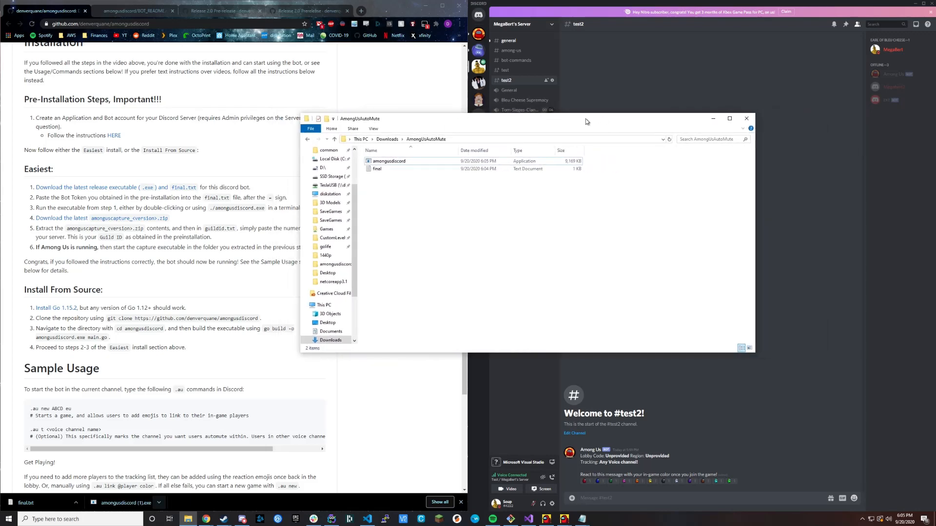
pyautogui.moveTo(498, 120); pyautogui.dragTo(292, 118)
pyautogui.doubleClick(192, 168)
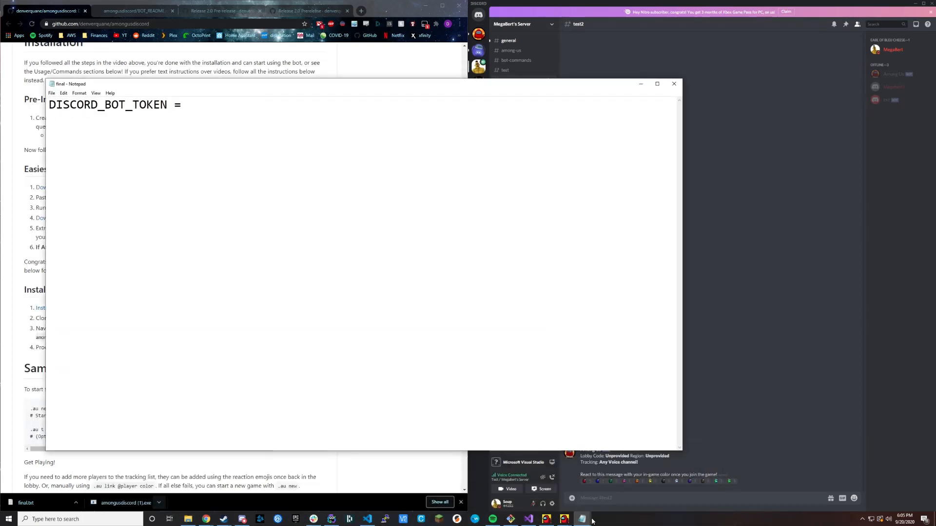
pyautogui.moveTo(587, 521)
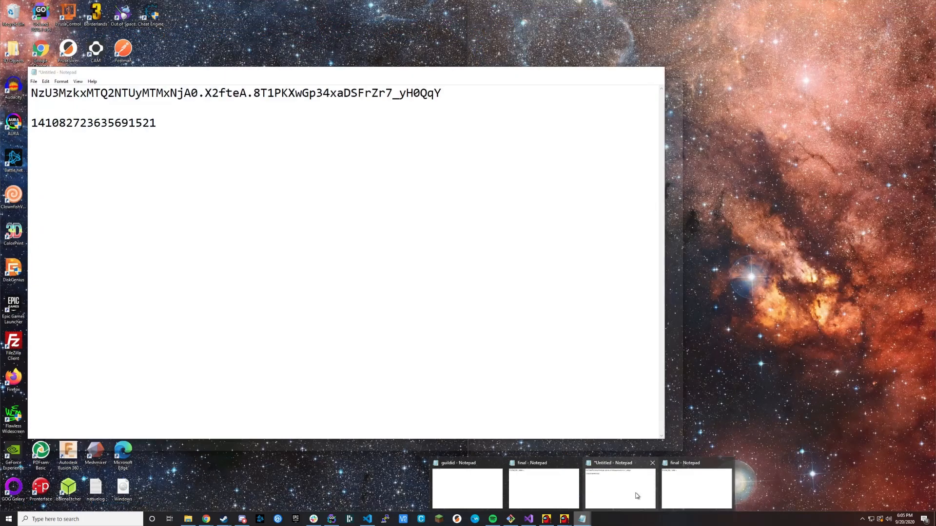
pyautogui.click(637, 496)
pyautogui.moveTo(415, 75); pyautogui.dragTo(160, 244)
pyautogui.hotkey('ctrl', 'x')
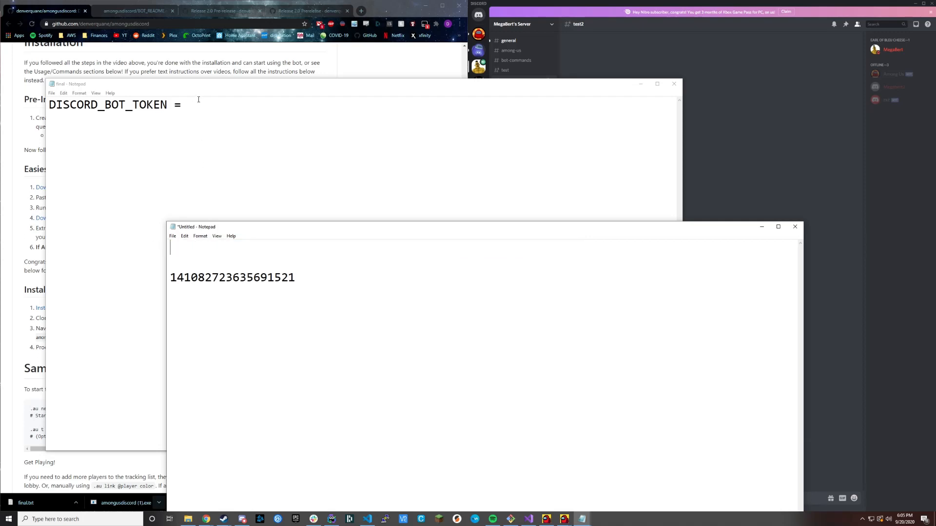
# Paste the bot token after DISCORD_BOT_TOKEN = in the final file, save it and close it.
pyautogui.click(199, 99)
pyautogui.hotkey('ctrl', 'v')
pyautogui.hotkey('ctrl', 's')
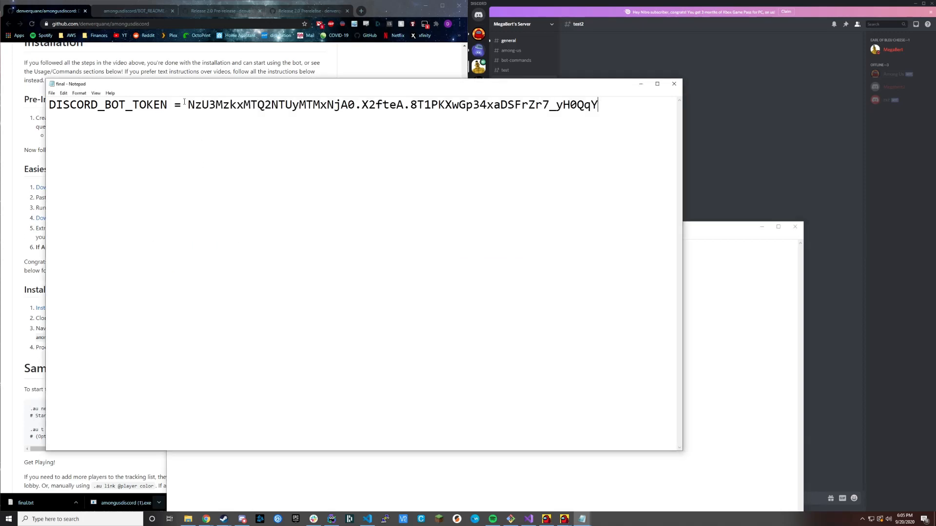
pyautogui.moveTo(187, 103); pyautogui.dragTo(181, 104)
pyautogui.click(199, 125)
pyautogui.click(675, 85)
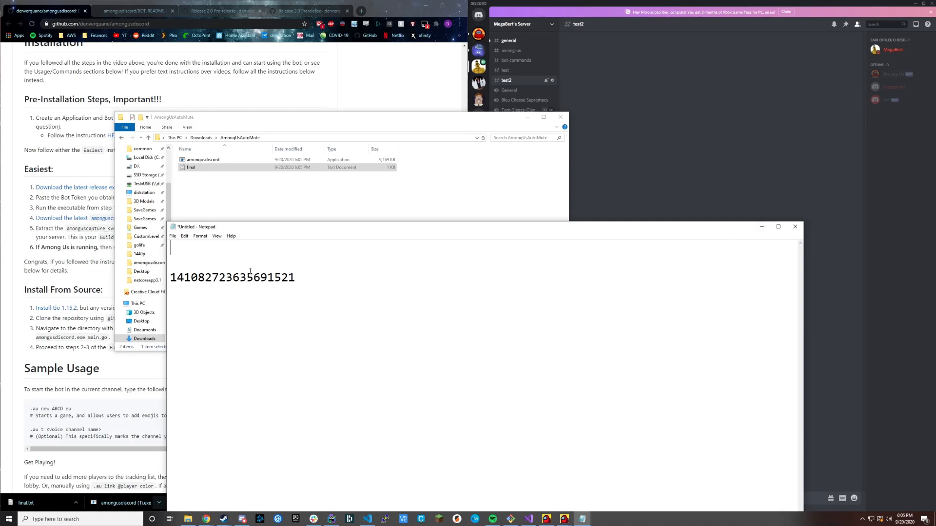
# Open the amonguscapture releases page from the installation instructions and download amonguscapture.zip from the 2.0 Prerelease assets.
pyautogui.click(761, 227)
pyautogui.click(527, 118)
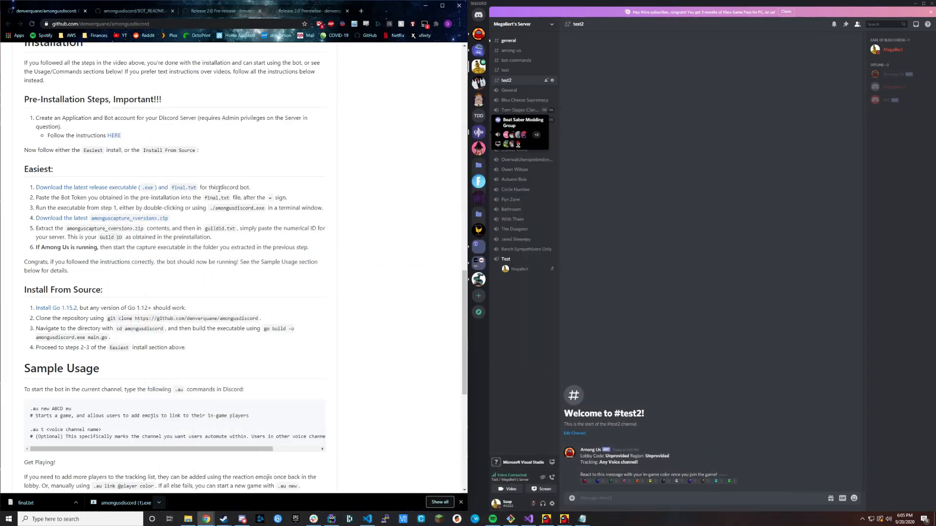
pyautogui.keyDown('ctrl'); pyautogui.click(97, 218); pyautogui.keyUp('ctrl')
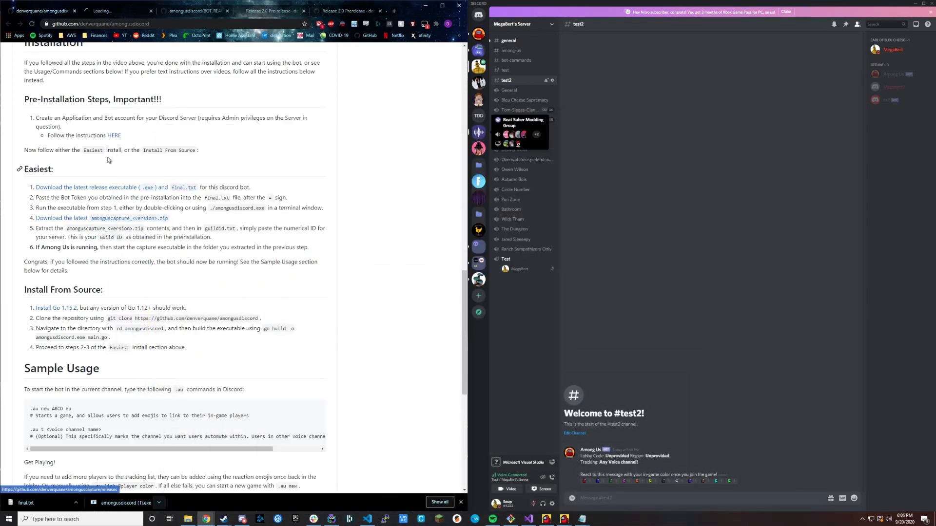
pyautogui.click(127, 13)
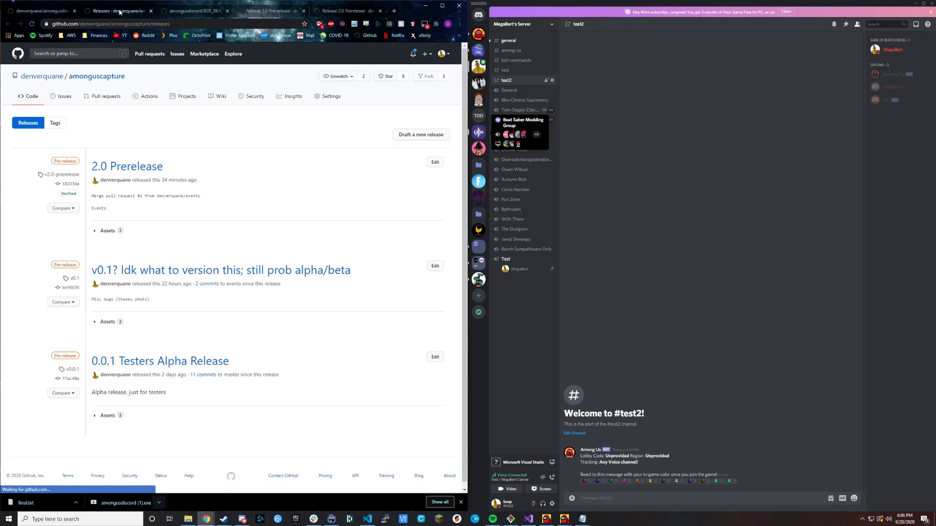
pyautogui.click(96, 233)
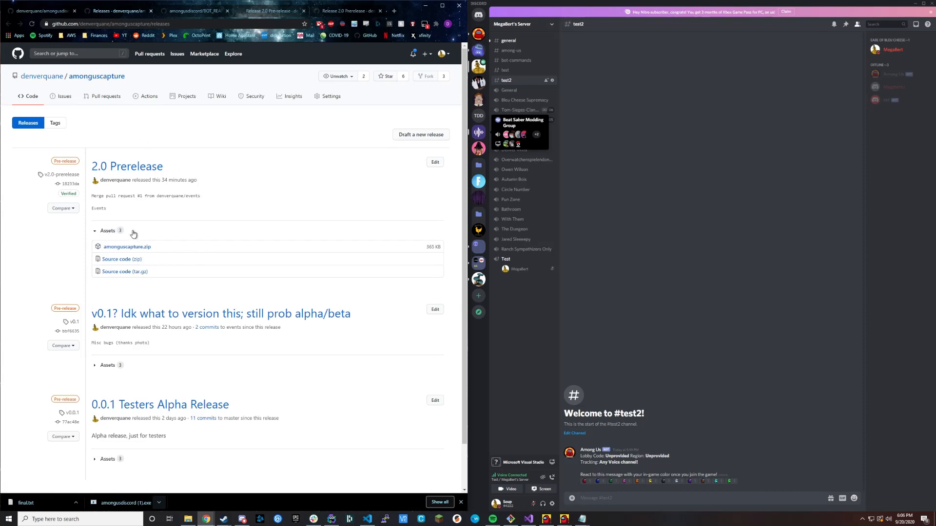
pyautogui.click(127, 247)
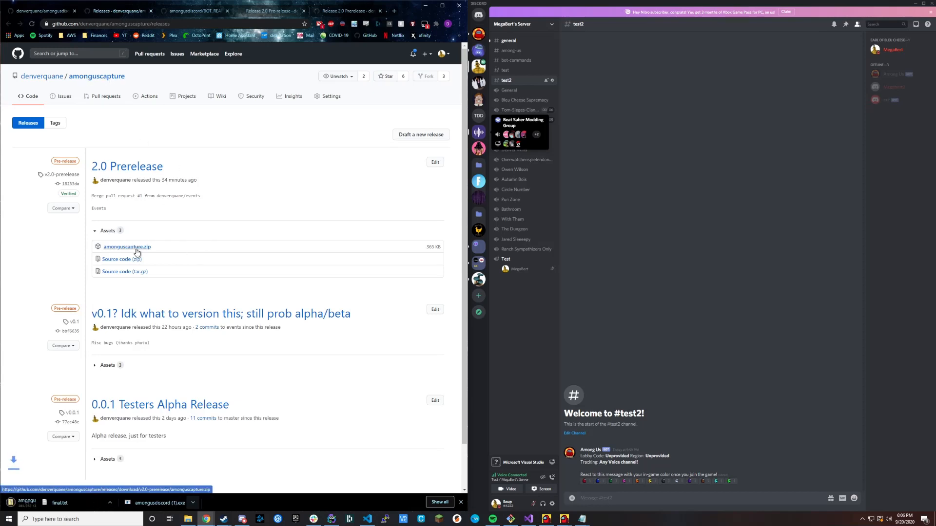
# Show amonguscapture.zip in its folder, extract all its files to Downloads\amonguscapture and close the archive window.
pyautogui.click(76, 503)
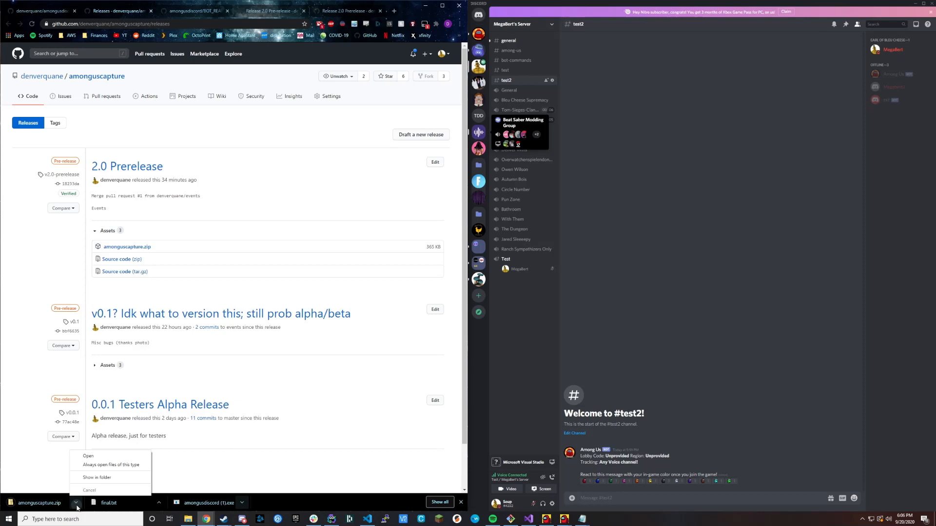
pyautogui.click(99, 479)
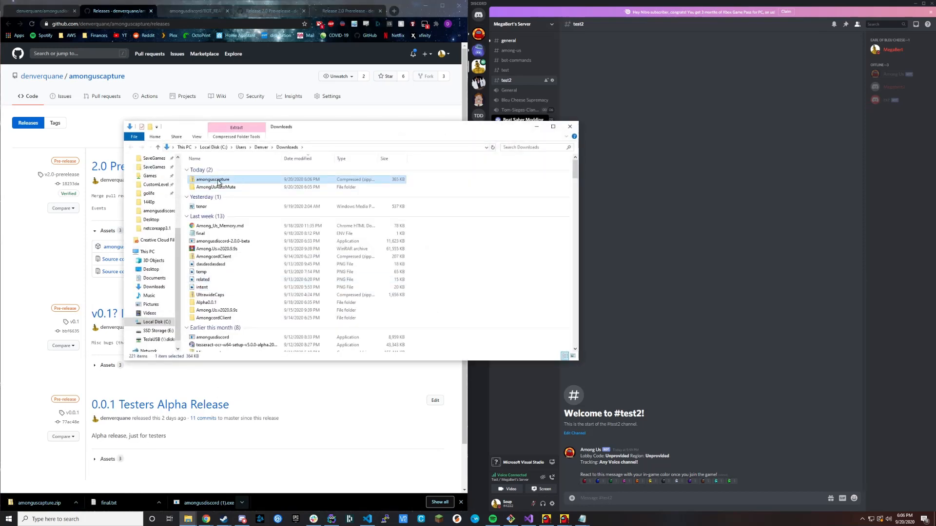
pyautogui.doubleClick(218, 181)
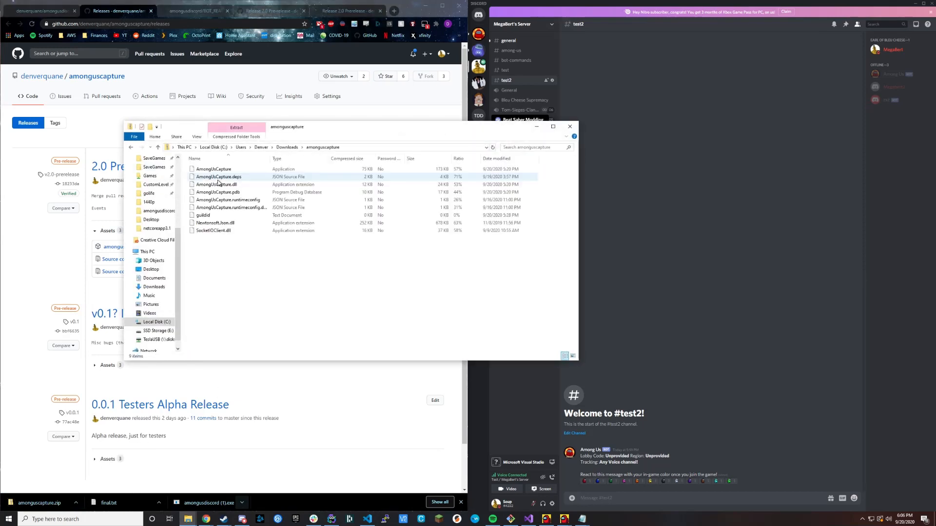
pyautogui.click(236, 137)
pyautogui.click(413, 165)
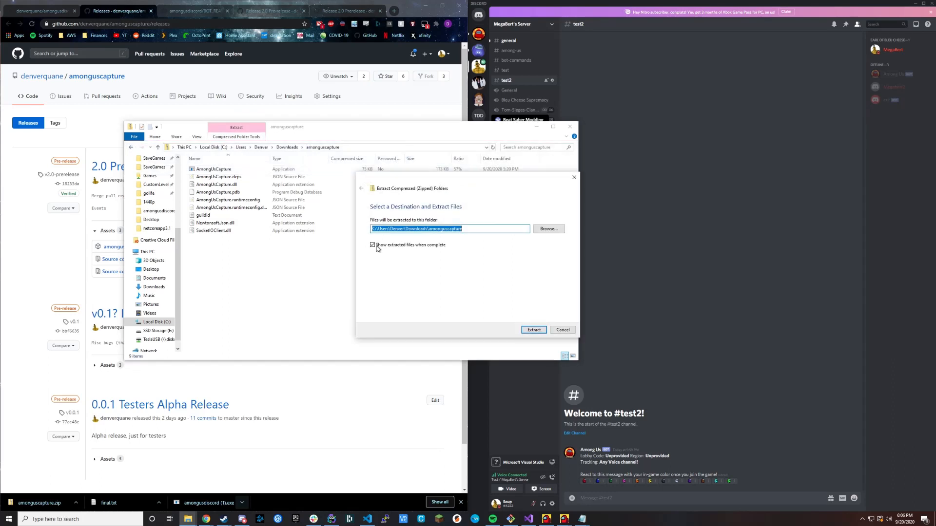
pyautogui.click(532, 330)
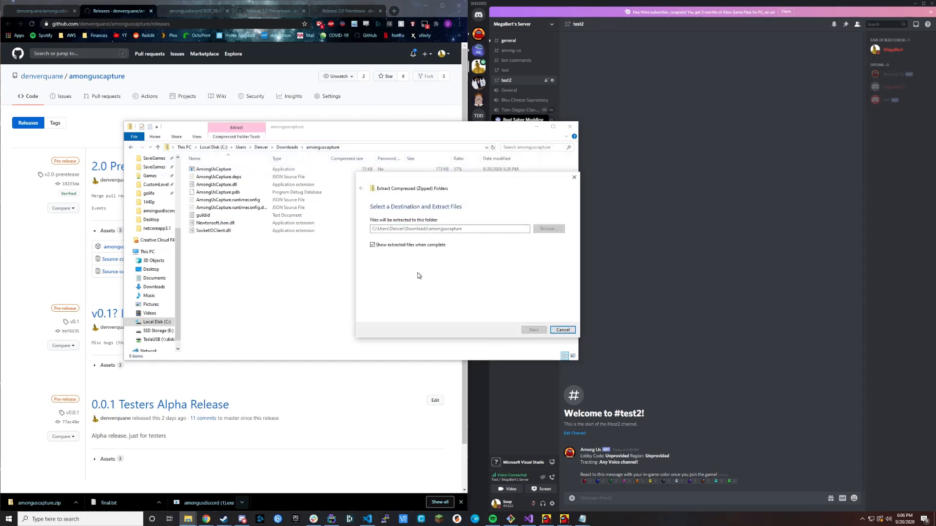
pyautogui.click(569, 126)
# Go up to the Downloads folder and delete the amonguscapture zip archive.
pyautogui.click(222, 157)
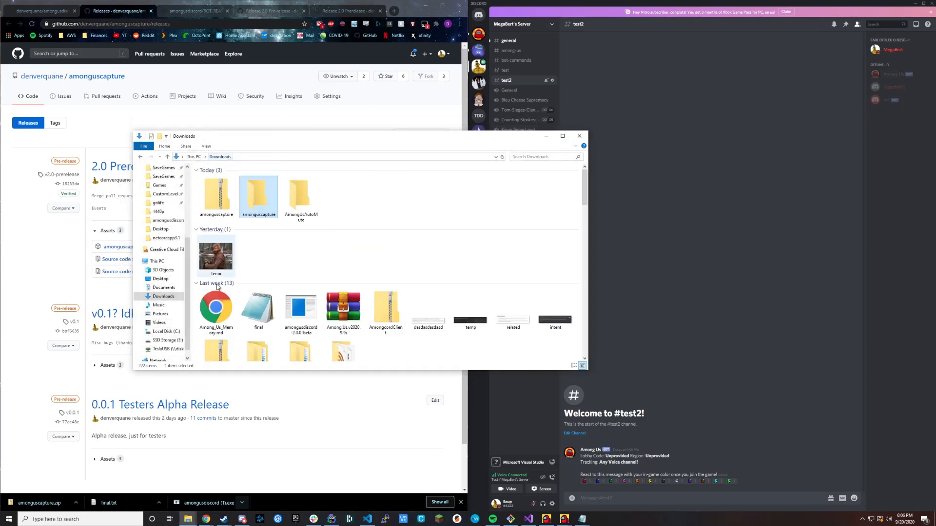
pyautogui.click(218, 197)
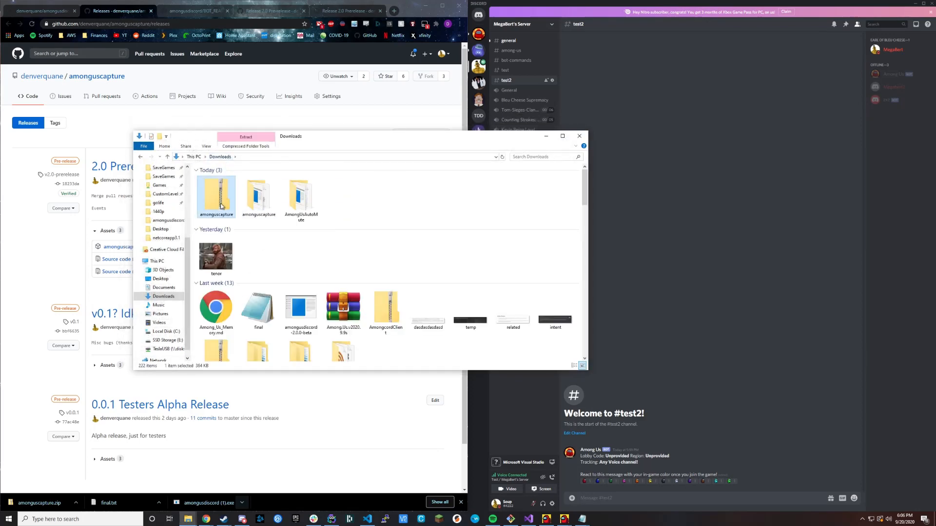
pyautogui.press('Delete')
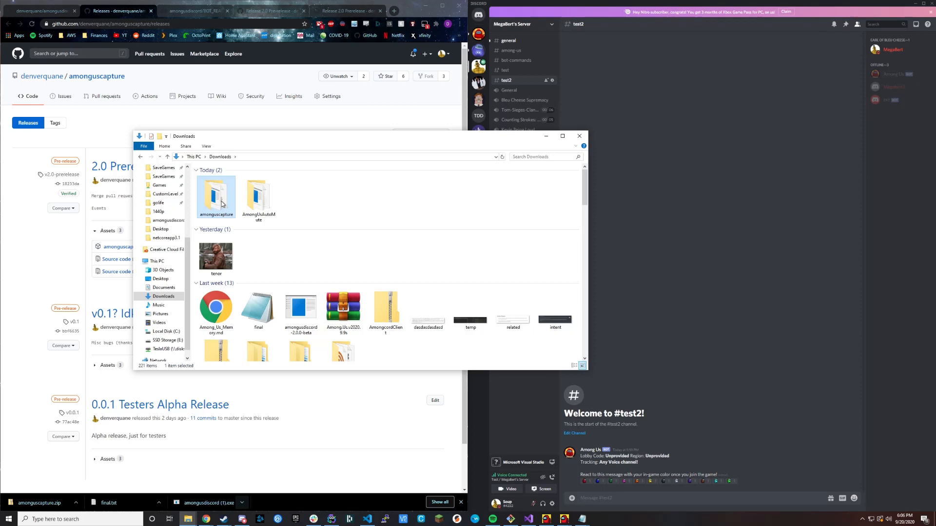
# Move the extracted amonguscapture folder into the AmongUsAutoMute folder.
pyautogui.rightClick(221, 204)
pyautogui.press('Escape')
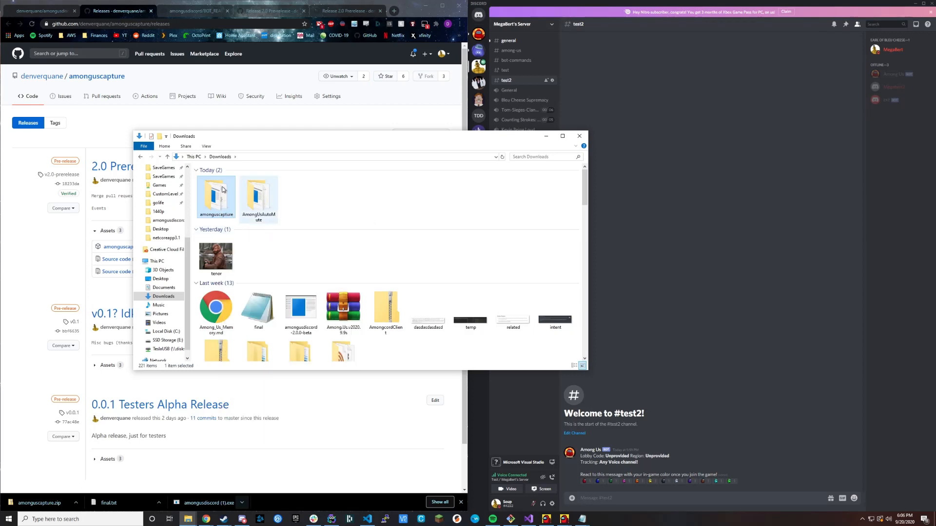
pyautogui.moveTo(216, 256); pyautogui.dragTo(248, 216)
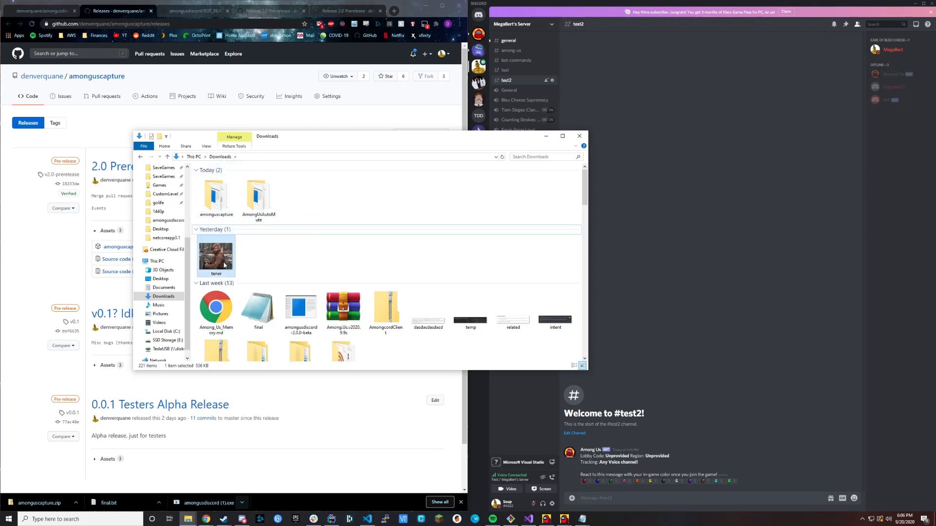
pyautogui.click(216, 197)
pyautogui.press('Delete')
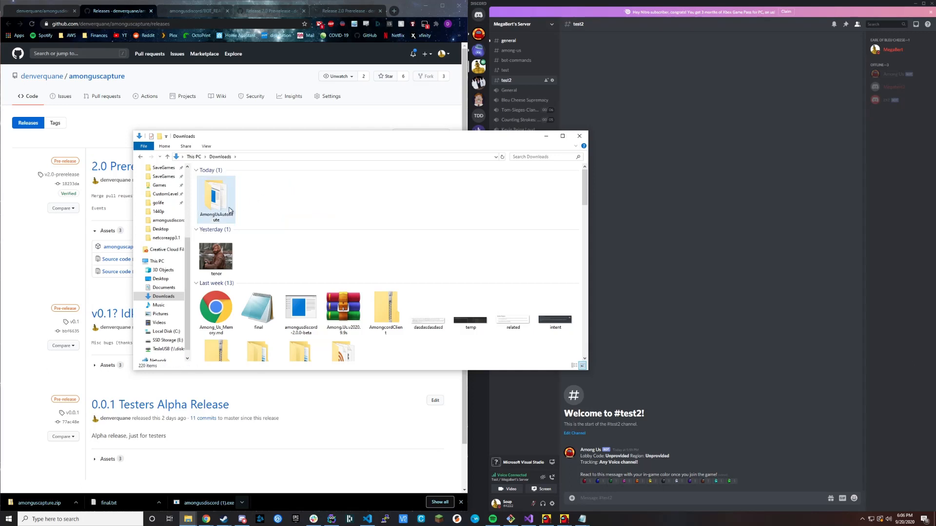
# Open the guildid text file in the amonguscapture folder inside AmongUsAutoMute.
pyautogui.doubleClick(222, 207)
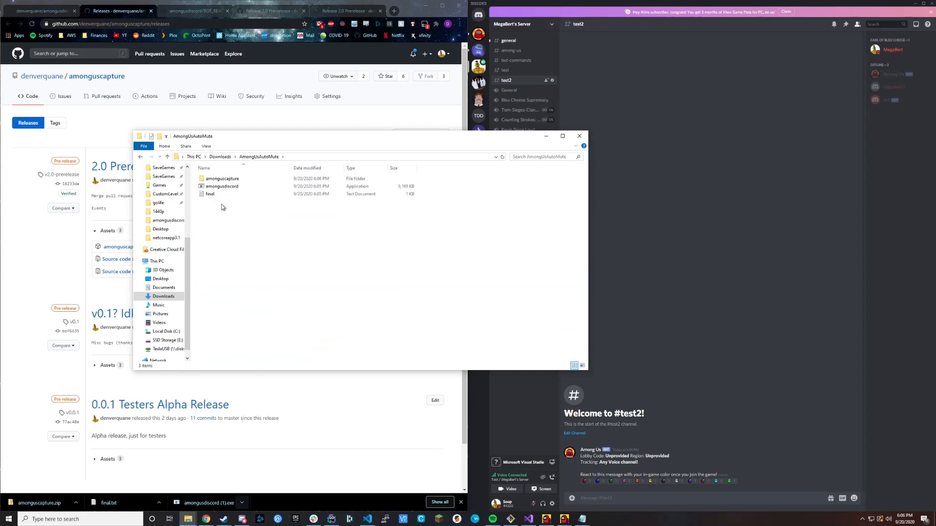
pyautogui.doubleClick(231, 180)
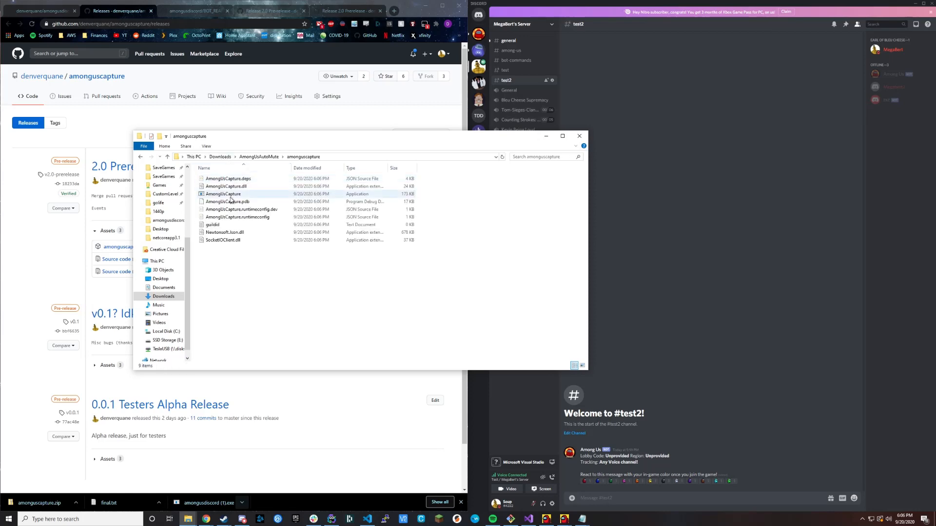
pyautogui.doubleClick(213, 225)
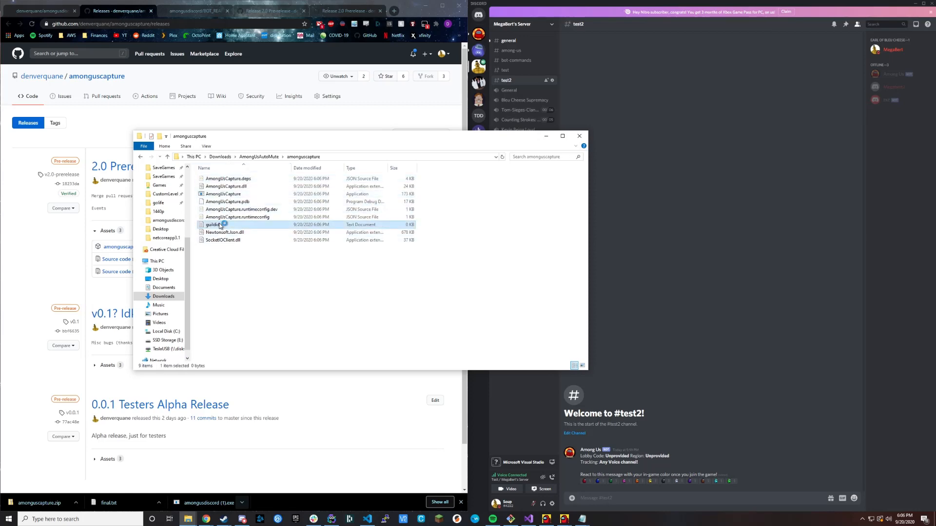
# Cut the server ID from the untitled note, paste it into the guildid file, save it and close it.
pyautogui.moveTo(582, 518)
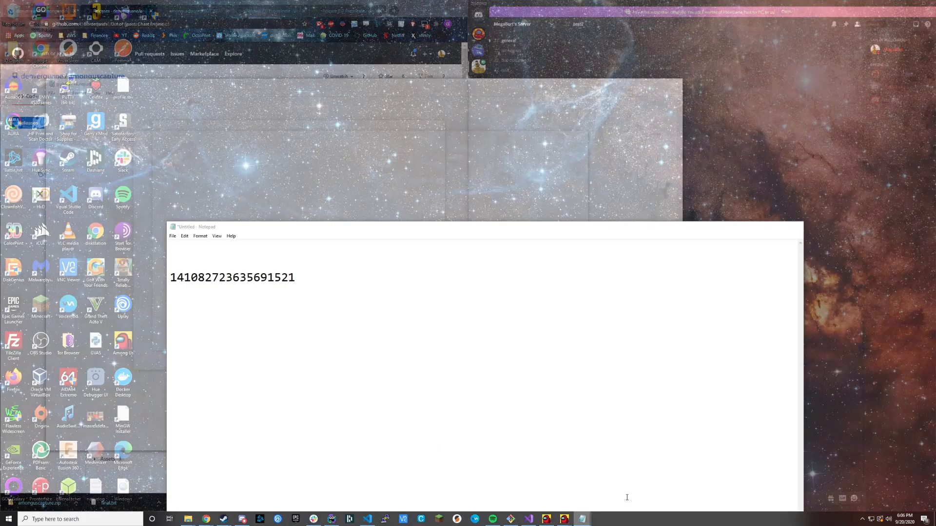
pyautogui.click(628, 497)
pyautogui.moveTo(312, 284); pyautogui.dragTo(151, 276)
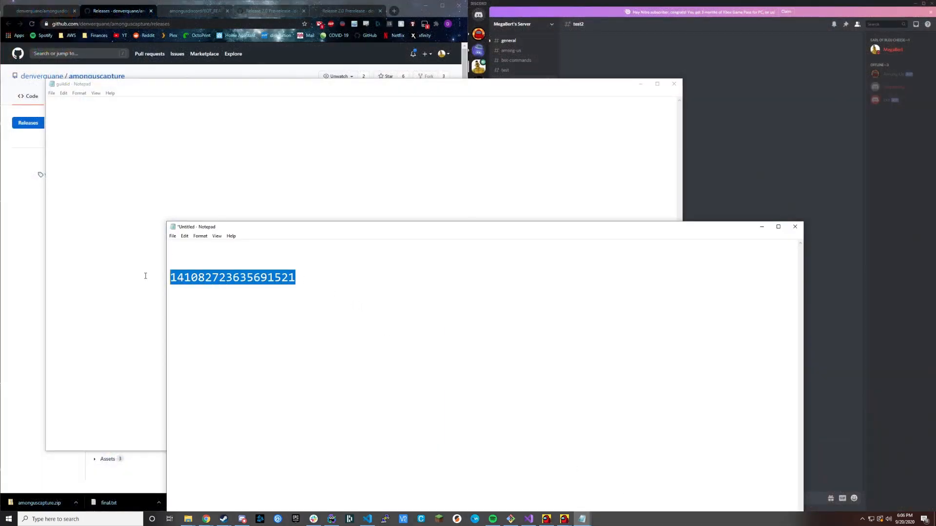
pyautogui.hotkey('ctrl', 'x')
pyautogui.click(125, 135)
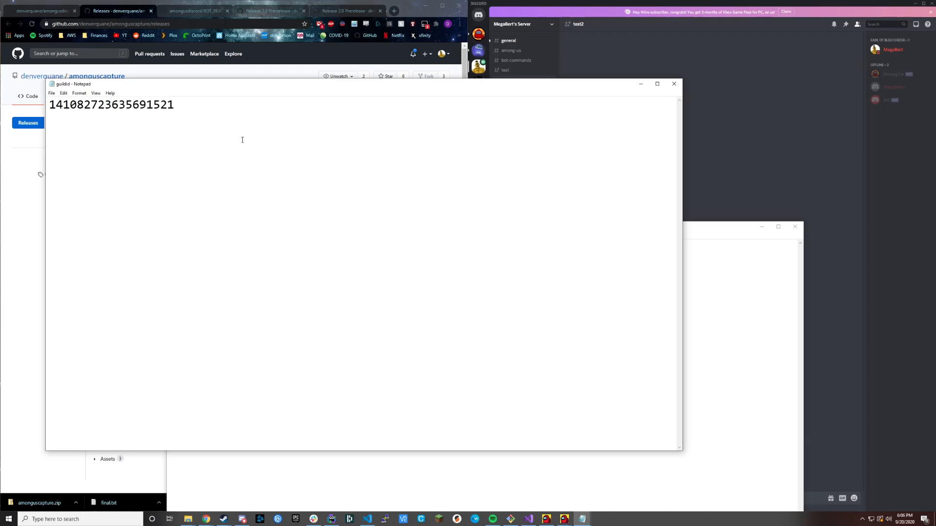
pyautogui.click(673, 85)
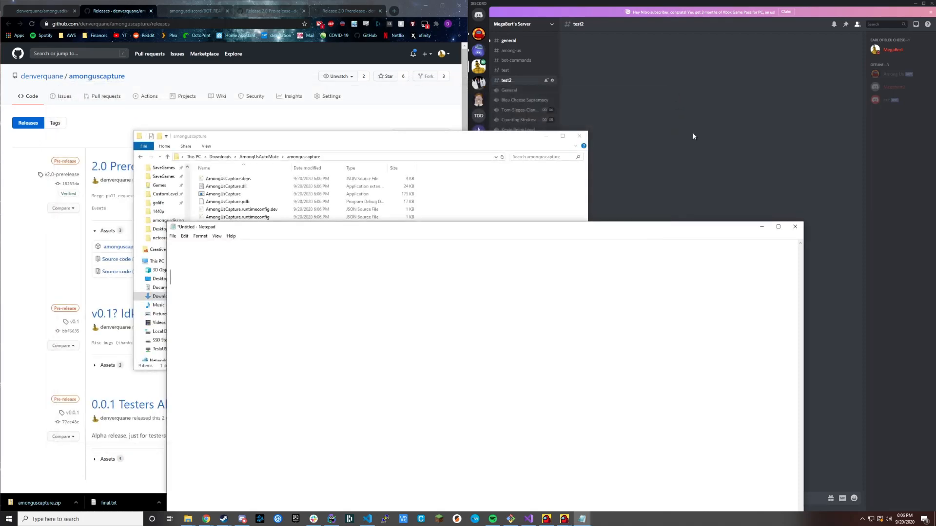
# Close the emptied untitled note without saving it and return to the amonguscapture folder.
pyautogui.click(793, 231)
pyautogui.click(476, 260)
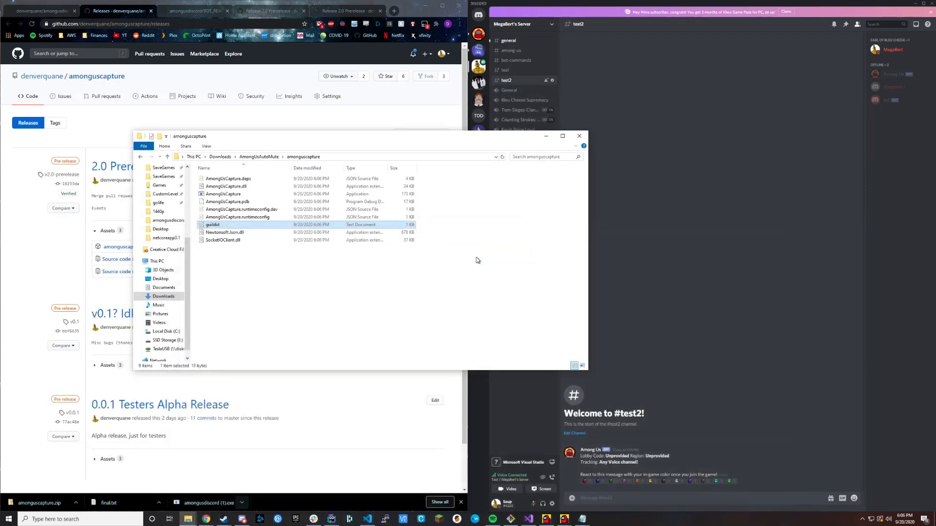
pyautogui.click(342, 311)
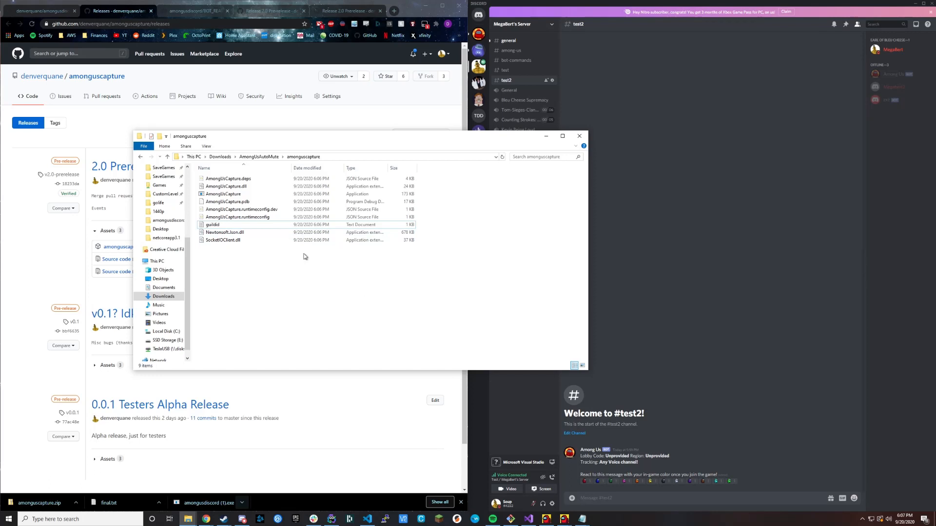
# Return to the AmongUsAutoMute folder and run amongusdiscord, choosing to run it anyway despite the SmartScreen block.
pyautogui.click(142, 157)
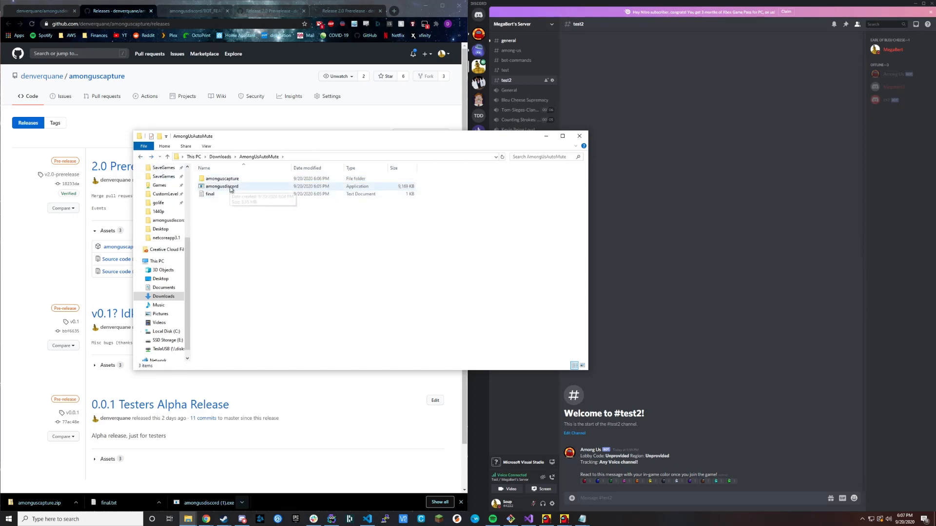
pyautogui.click(231, 189)
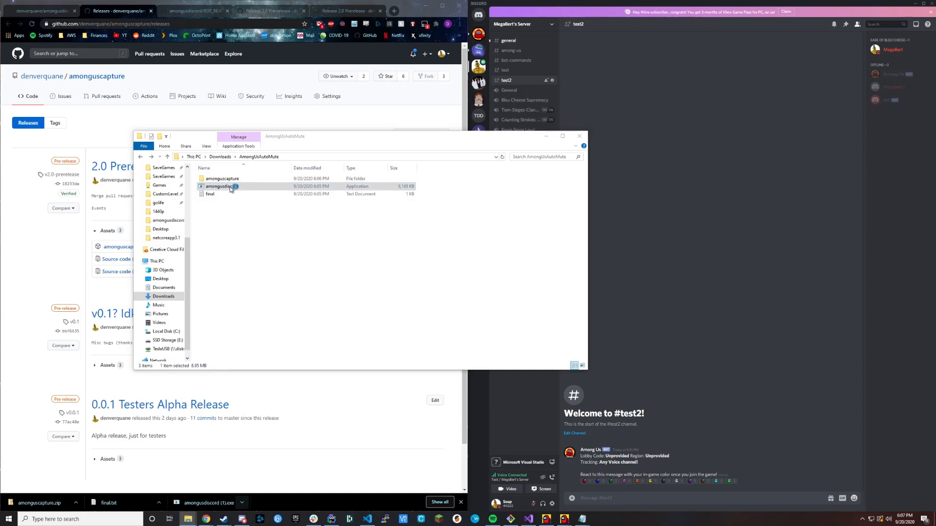
pyautogui.doubleClick(230, 189)
pyautogui.click(394, 207)
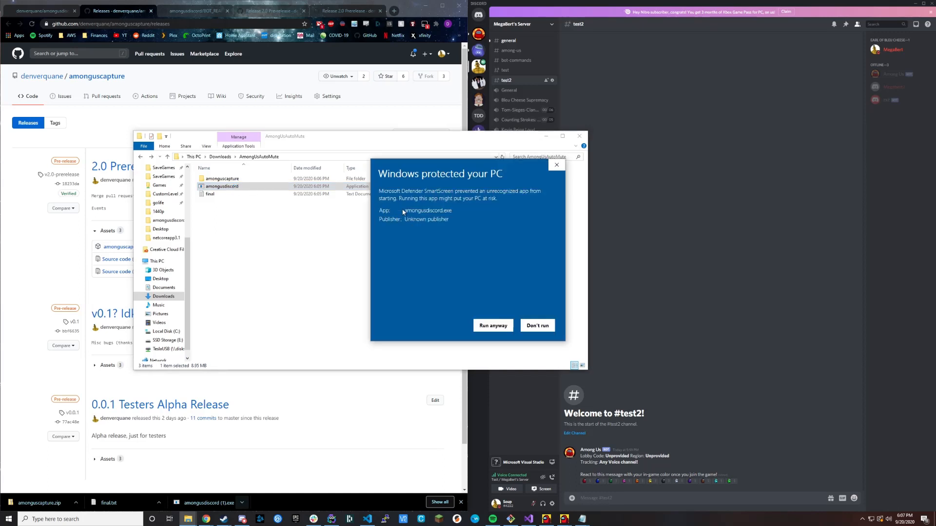
pyautogui.click(488, 327)
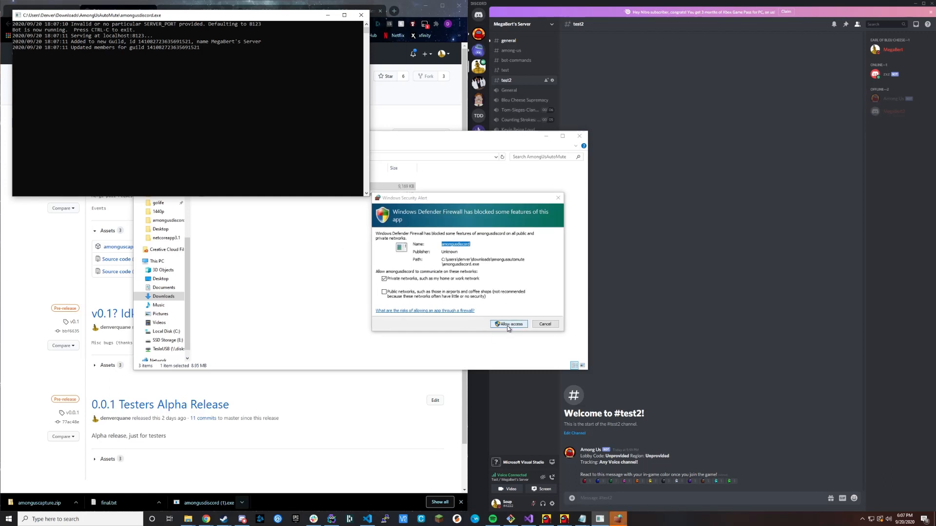
# Allow amongusdiscord through the Windows firewall on private networks and move its console window off the file list.
pyautogui.click(507, 325)
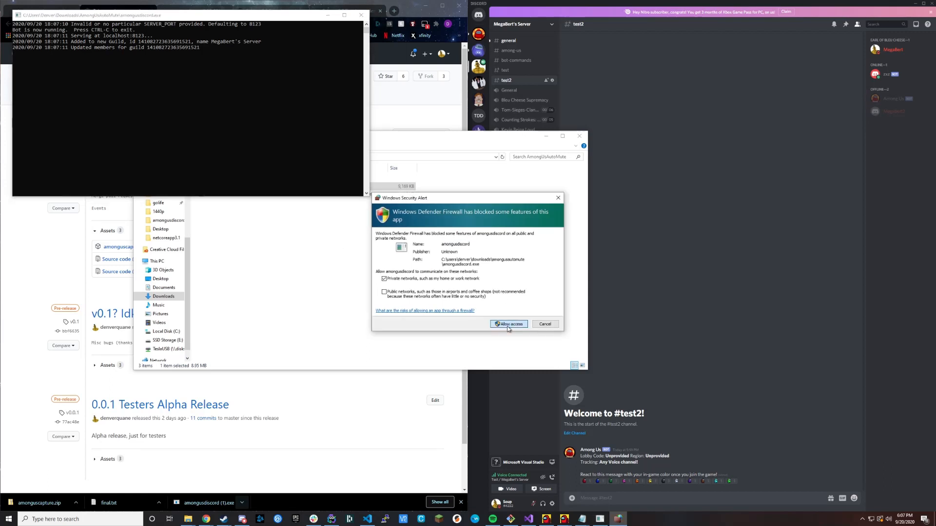
pyautogui.click(507, 324)
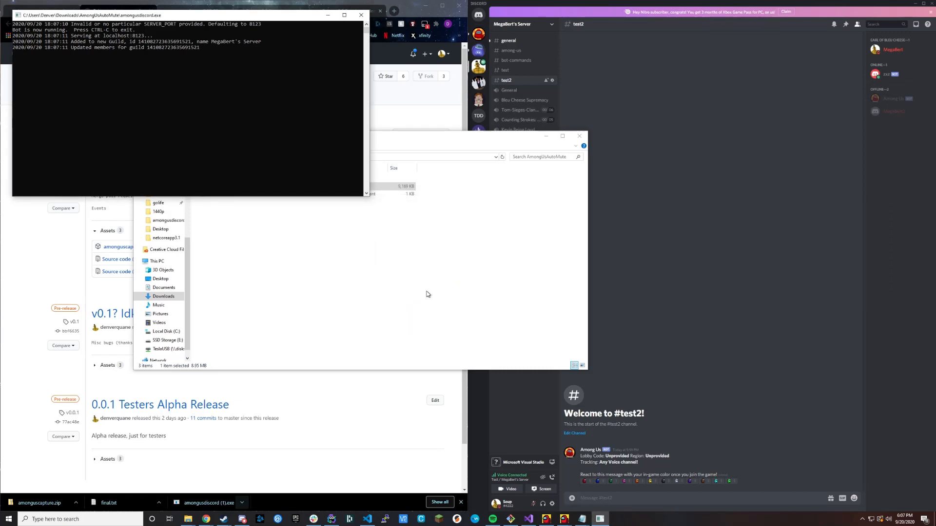
pyautogui.moveTo(212, 16); pyautogui.dragTo(293, 231)
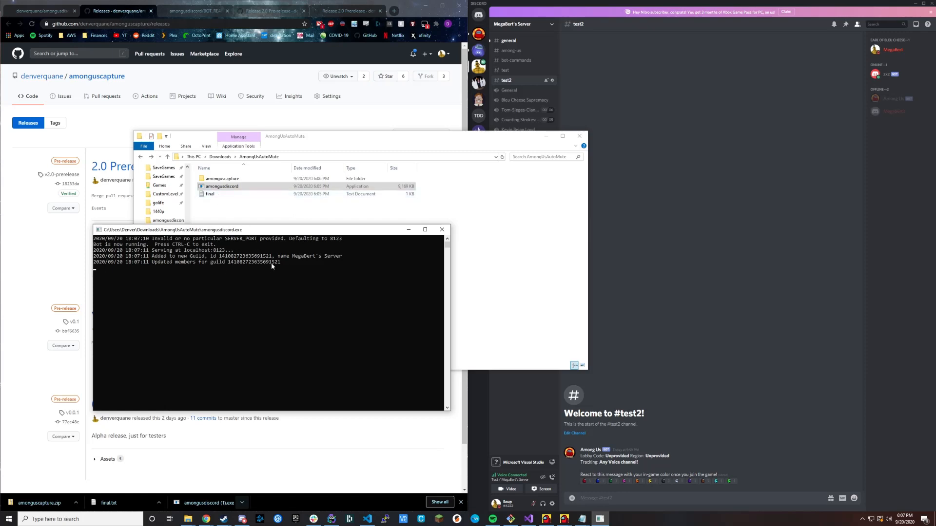
# Open the final text file to review its DISCORD_BOT_TOKEN entry and close it.
pyautogui.doubleClick(211, 194)
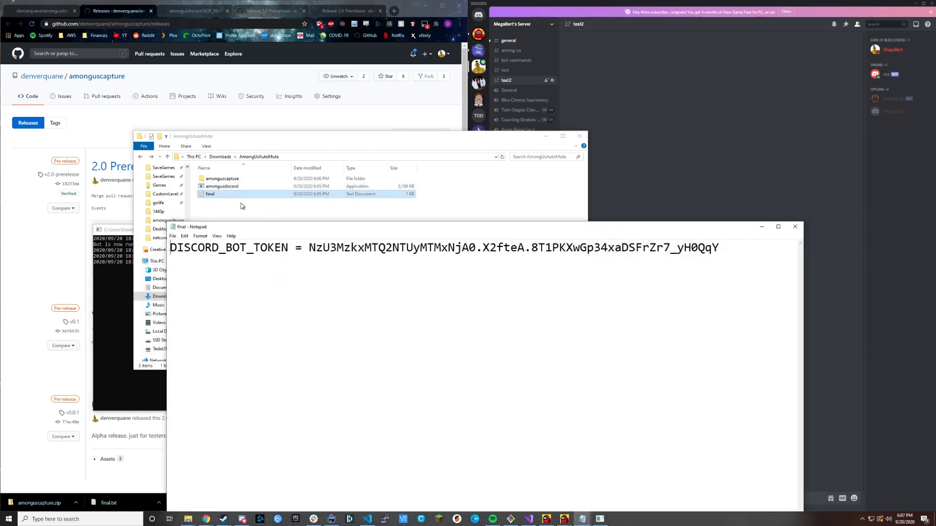
pyautogui.moveTo(310, 247)
pyautogui.mouseDown()
pyautogui.moveTo(719, 248)
pyautogui.moveTo(308, 247)
pyautogui.mouseUp()
pyautogui.click(309, 247)
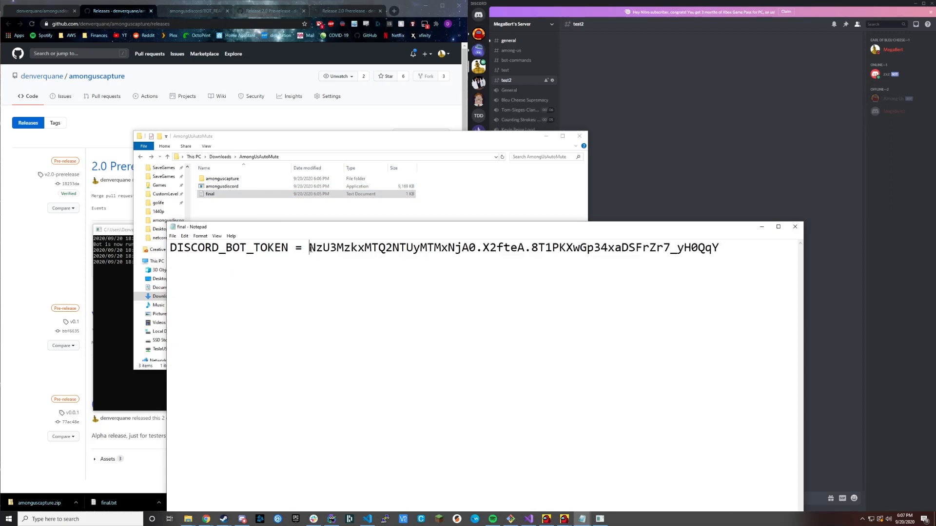
pyautogui.click(794, 227)
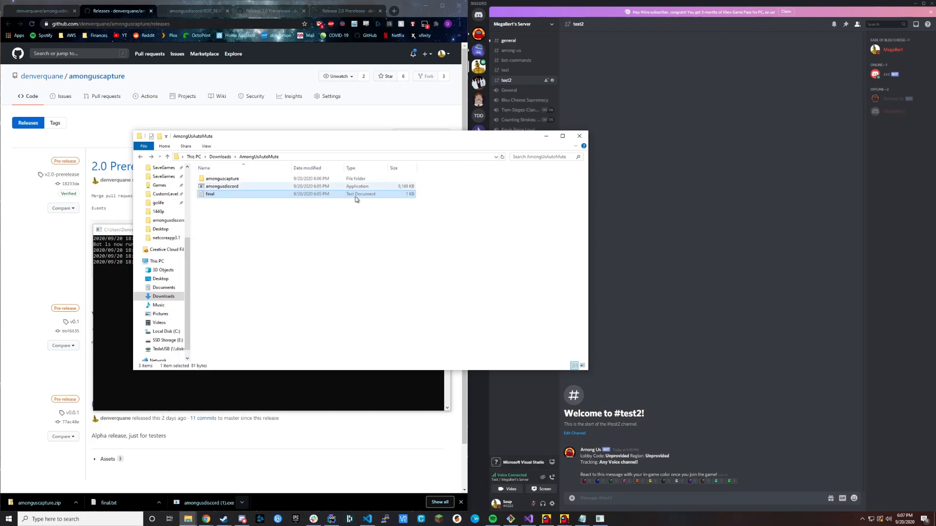
# Separate the AmongUsAutoMute folder window from the bot console and open the amonguscapture folder.
pyautogui.moveTo(318, 142); pyautogui.dragTo(273, 83)
pyautogui.click(308, 363)
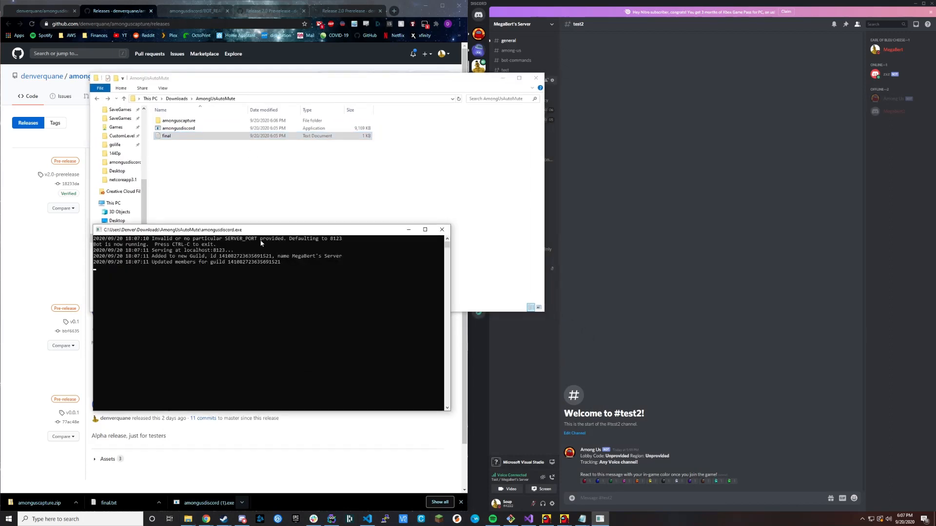
pyautogui.moveTo(261, 229); pyautogui.dragTo(181, 27)
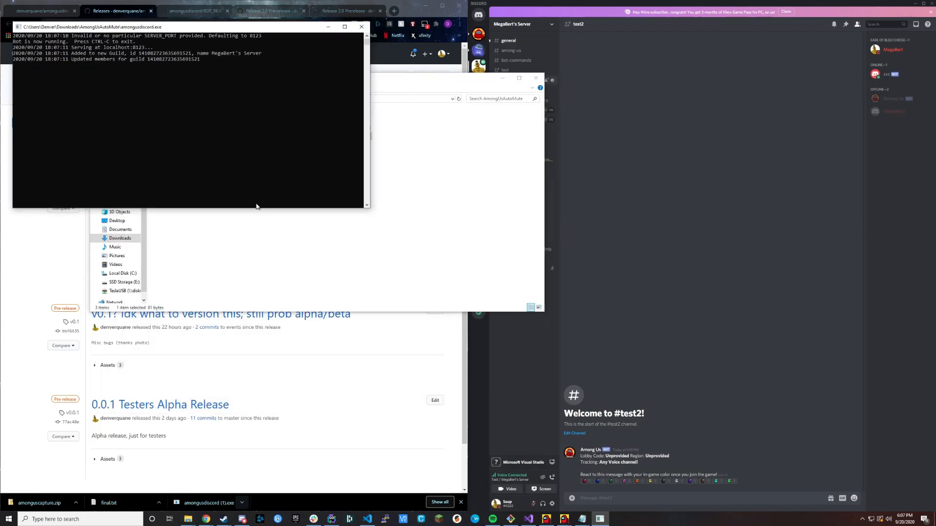
pyautogui.click(475, 218)
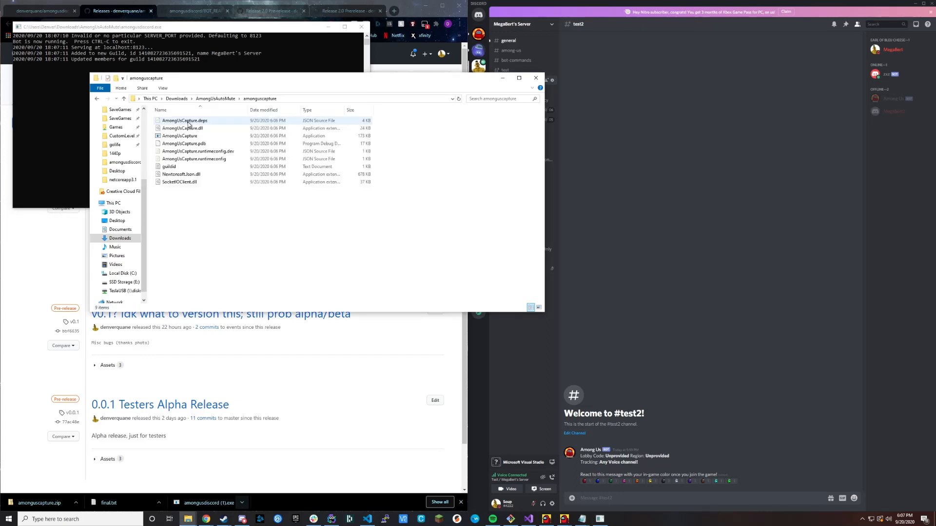
# Bring up the Among Us game to check that it is in a lobby, and minimize it.
pyautogui.click(550, 520)
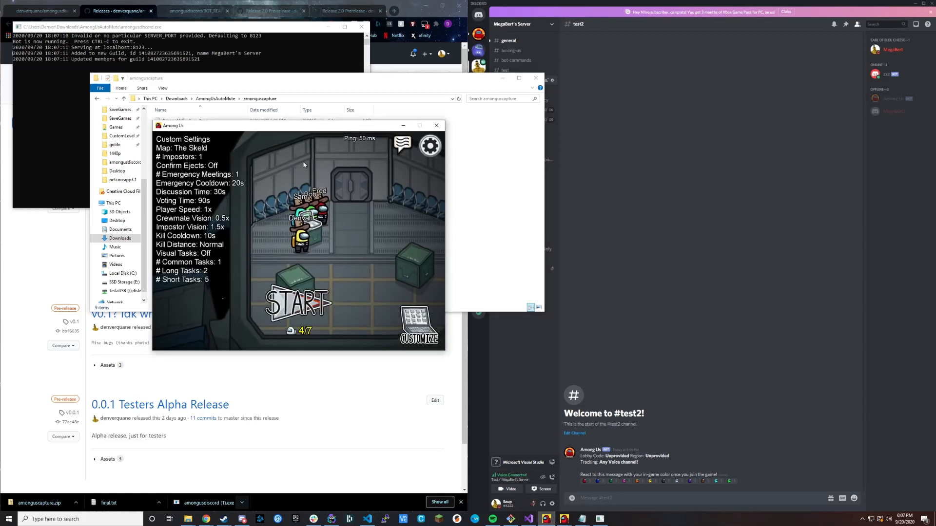
pyautogui.moveTo(319, 136); pyautogui.dragTo(540, 200)
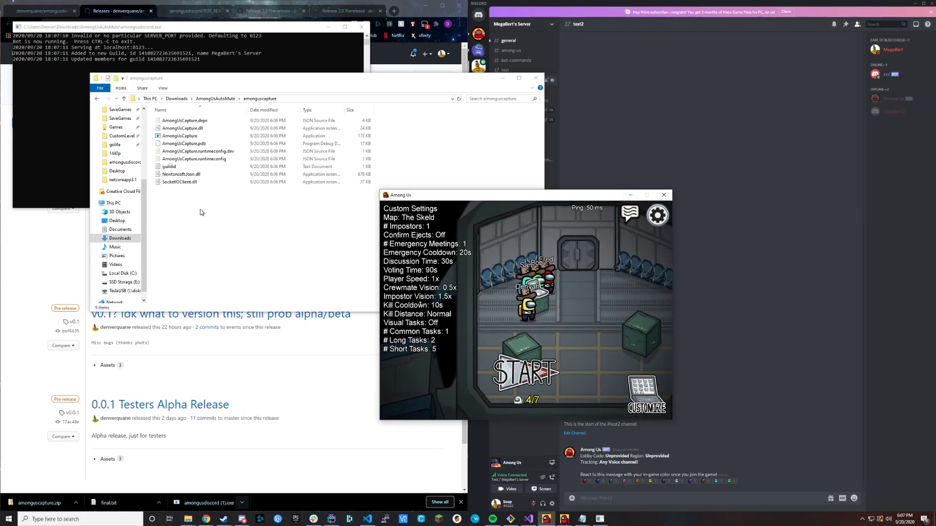
pyautogui.click(632, 196)
# Run AmongUsCapture from the amonguscapture folder, choosing to run it anyway despite the SmartScreen block.
pyautogui.click(180, 136)
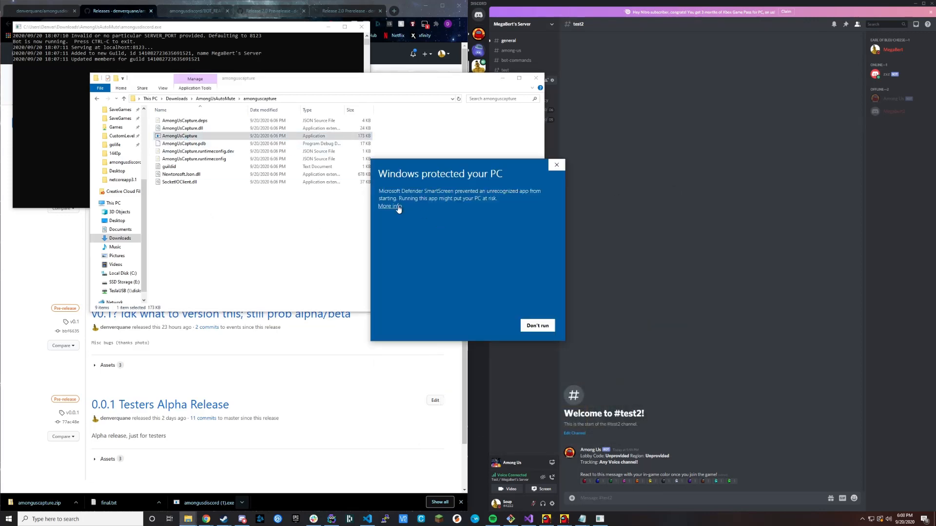
pyautogui.click(390, 206)
pyautogui.click(492, 325)
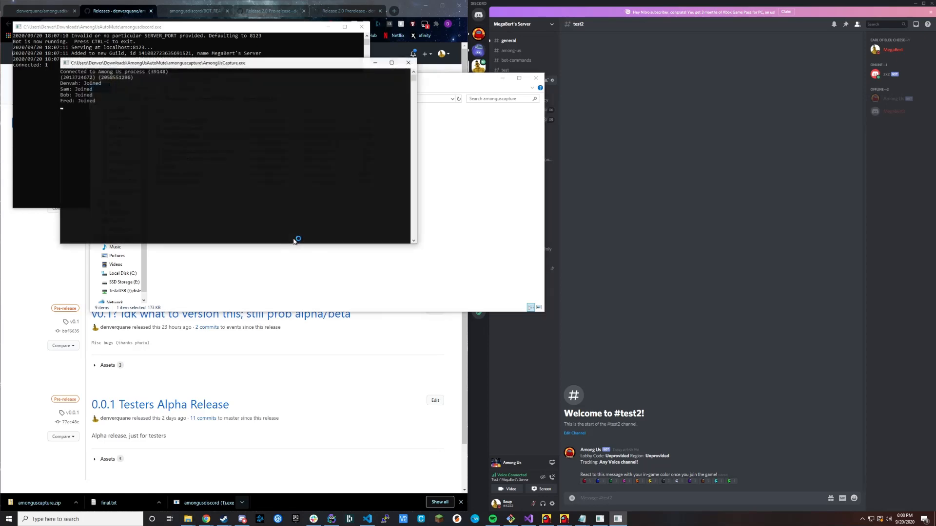
# Place the capture console below the bot console, minimize the folder window and bring the Among Us game beside the consoles.
pyautogui.moveTo(207, 63); pyautogui.dragTo(157, 245)
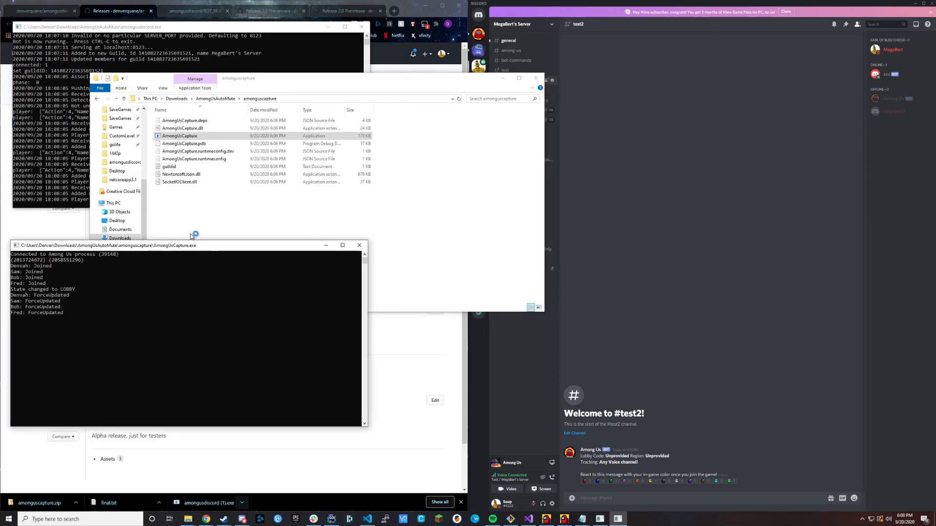
pyautogui.click(322, 222)
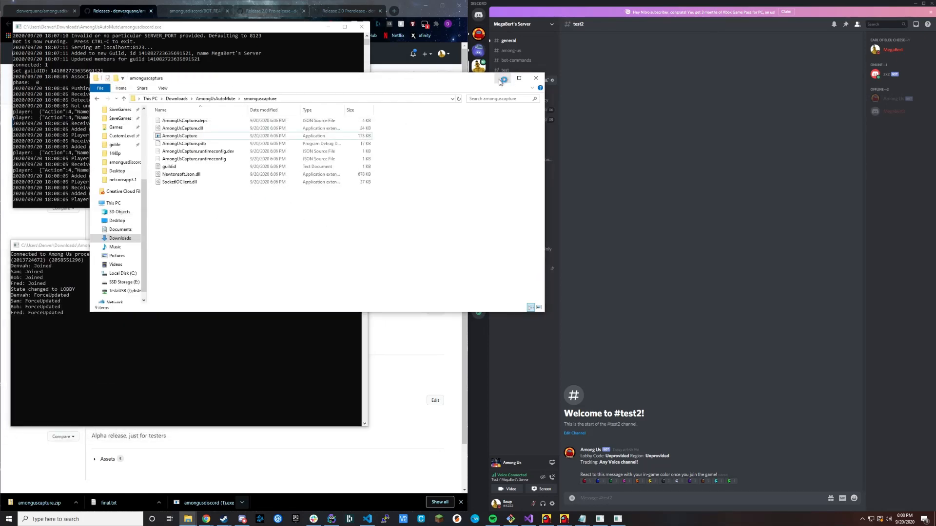
pyautogui.click(500, 79)
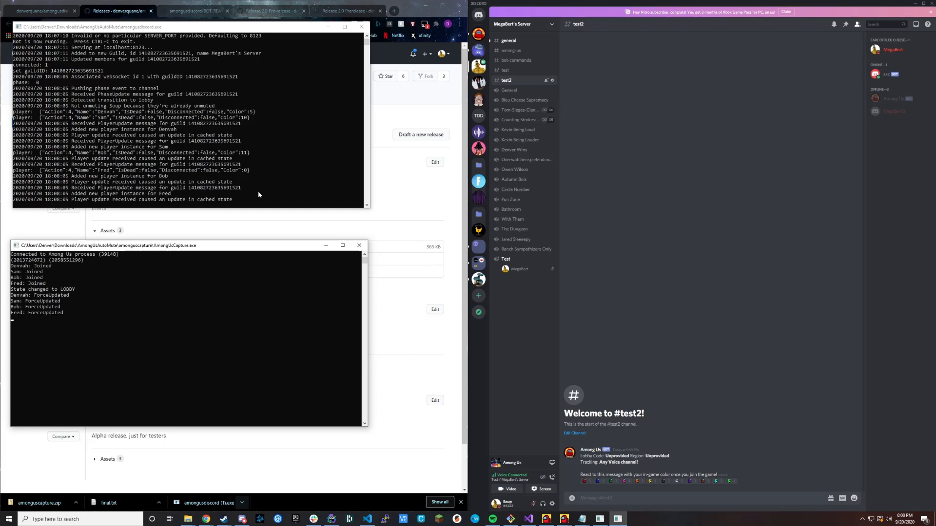
pyautogui.click(546, 519)
pyautogui.moveTo(604, 200); pyautogui.dragTo(413, 184)
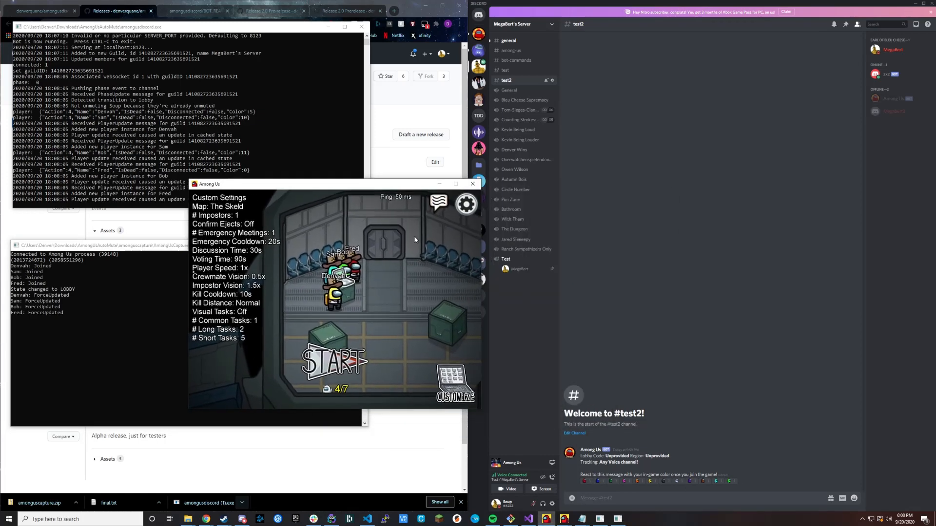
# Switch to Discord and begin a message with ".au" in the test2 channel.
pyautogui.click(619, 204)
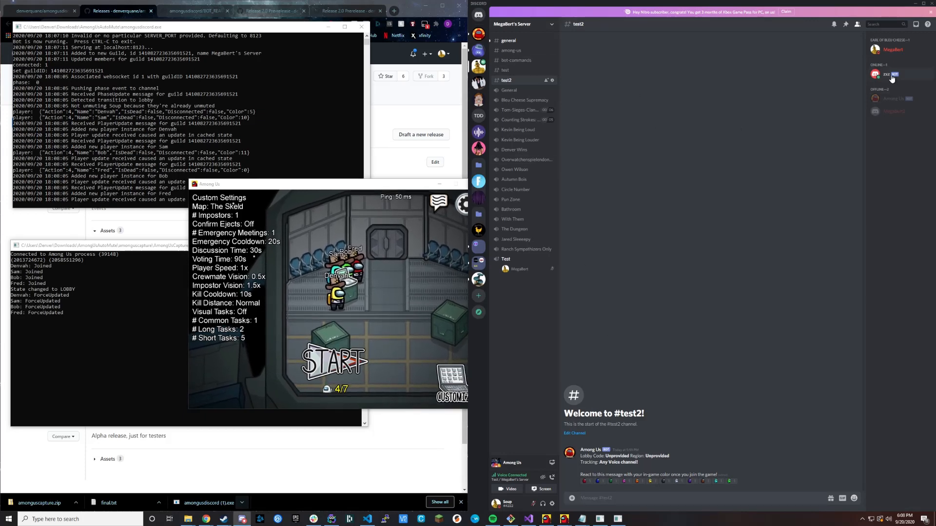
pyautogui.click(618, 499)
pyautogui.write('.au')
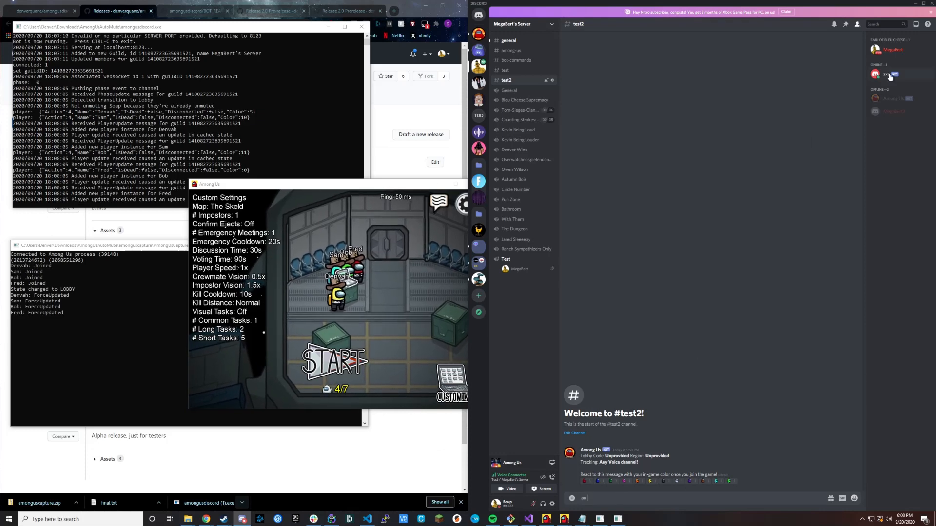
# Review the permissions of the test2 channel in its settings and close them.
pyautogui.click(553, 80)
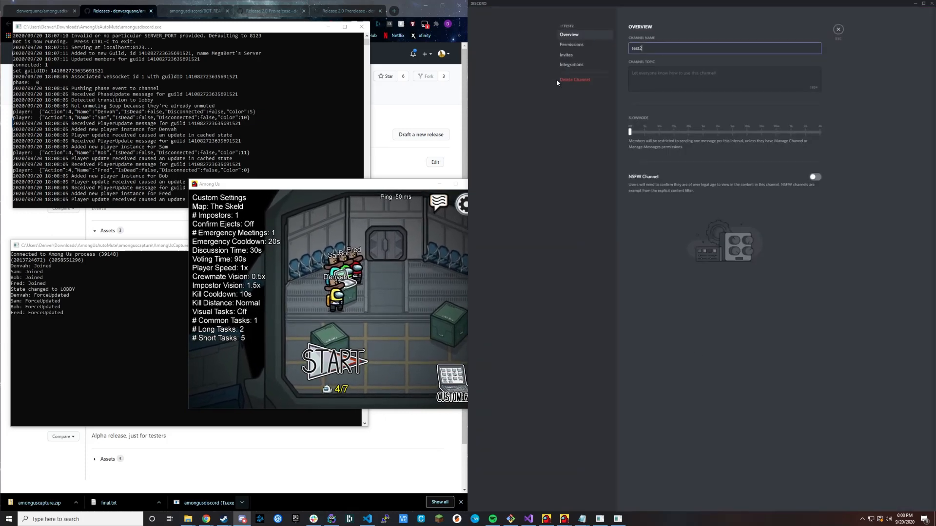
pyautogui.click(571, 45)
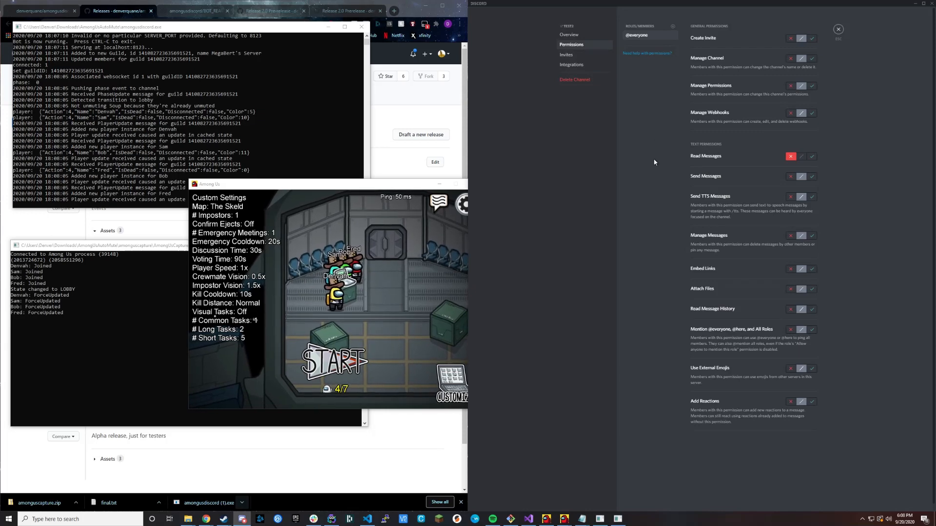
pyautogui.click(838, 29)
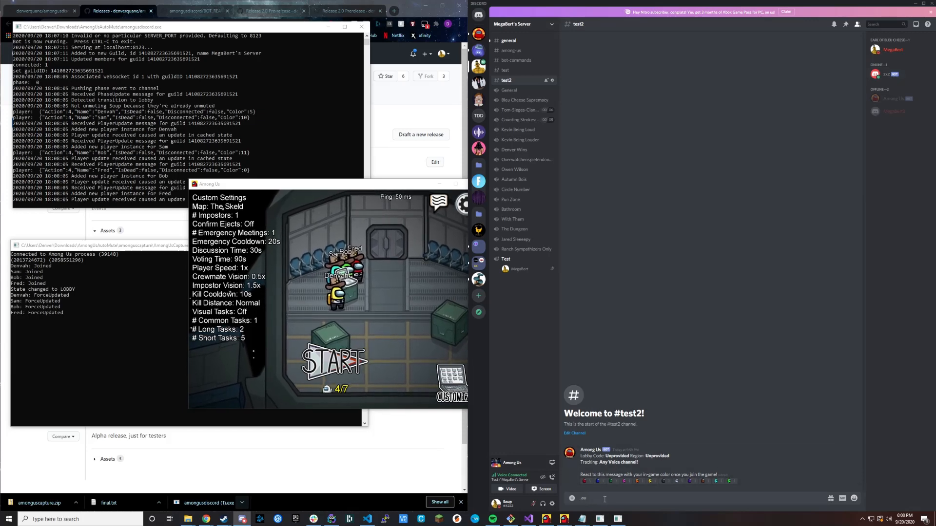
# Send ".au new" in test2 and react to the bot's new message with the yellow crewmate emoji.
pyautogui.write('.au new')
pyautogui.press('Return')
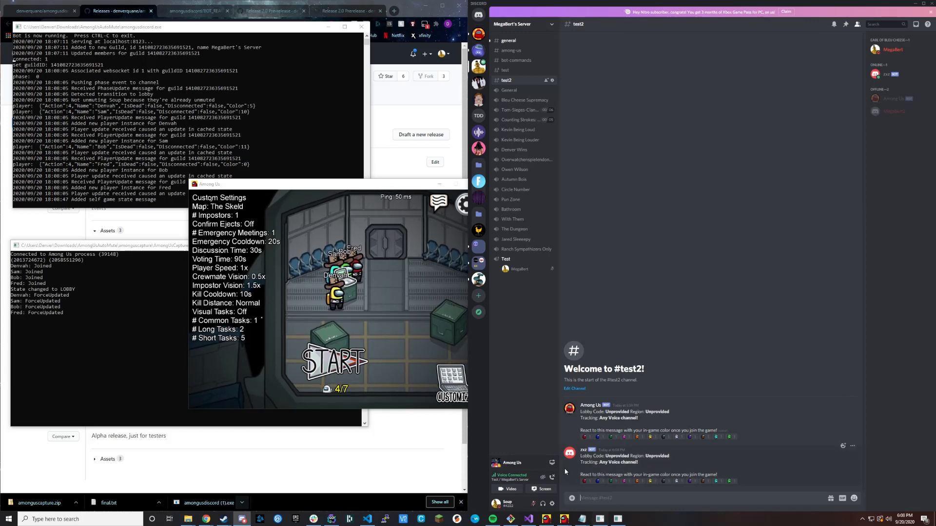
pyautogui.click(652, 482)
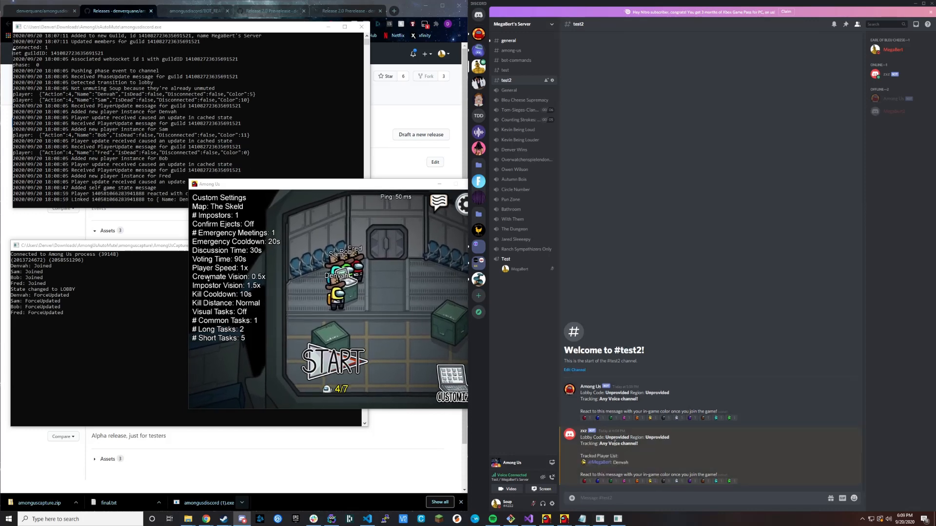